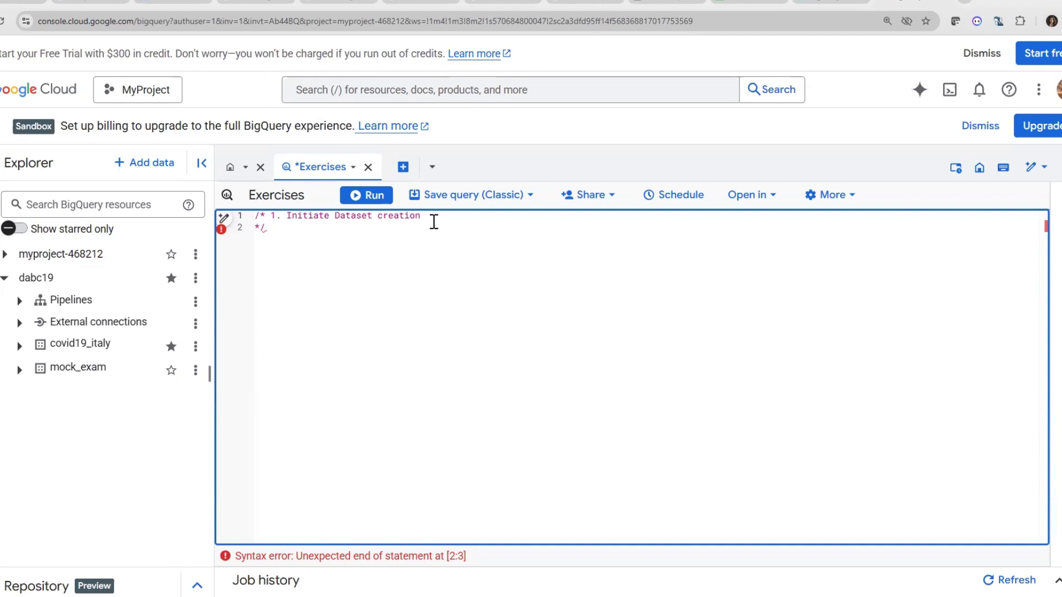
# Select the project MyProject and create a dataset named mock_exam in it
pyautogui.click(129, 105)
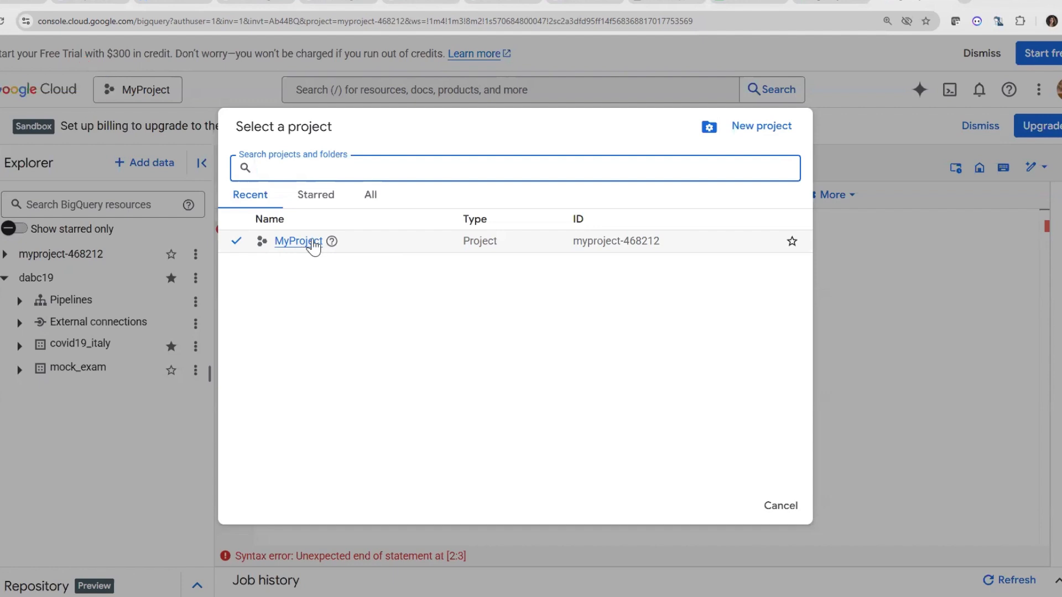
pyautogui.click(281, 244)
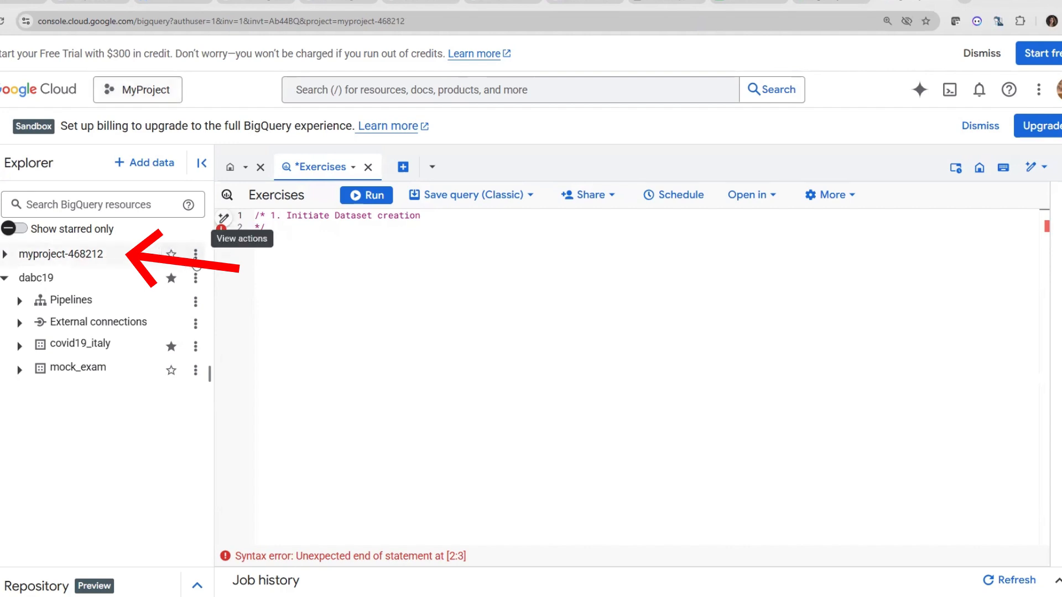
pyautogui.click(195, 263)
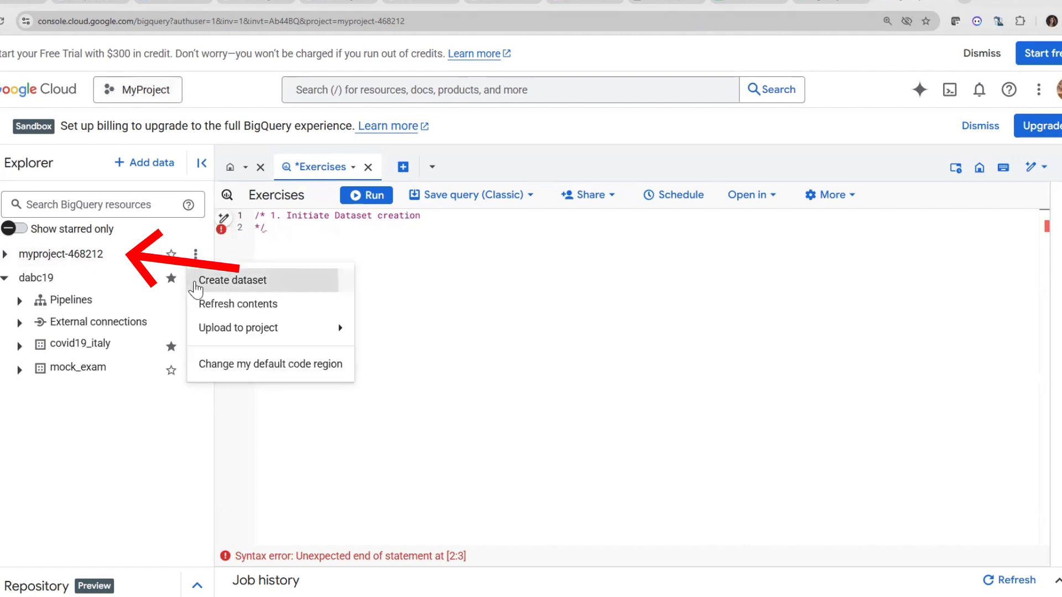
pyautogui.click(197, 280)
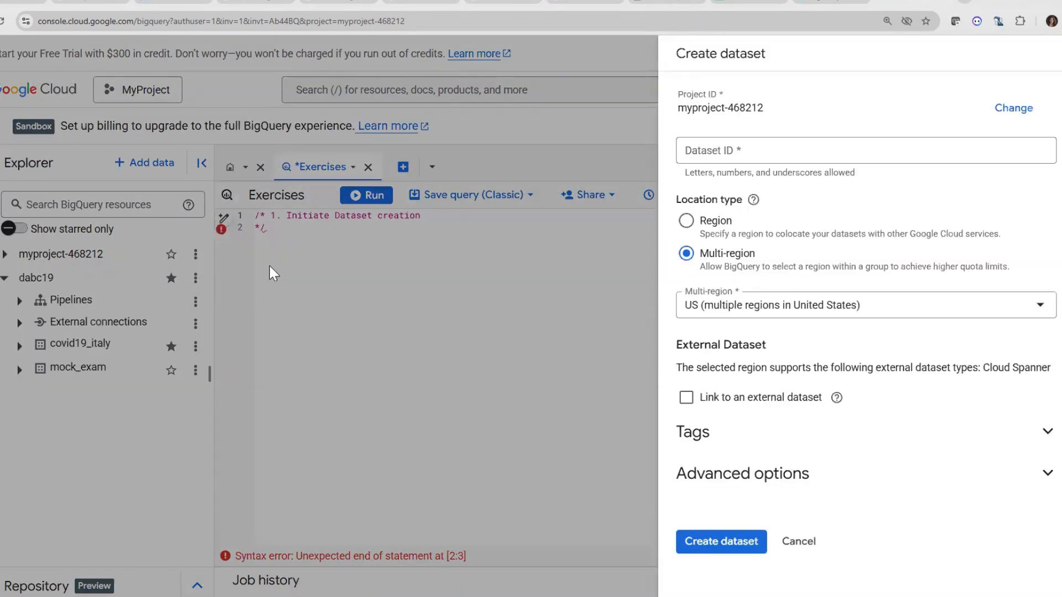
pyautogui.click(753, 156)
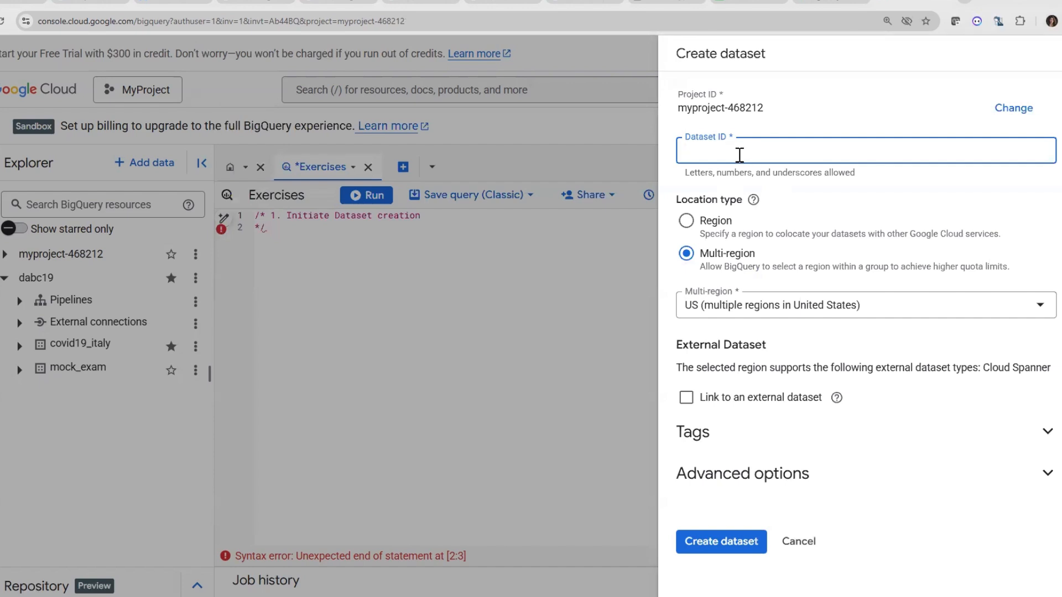
pyautogui.write('mock_exam')
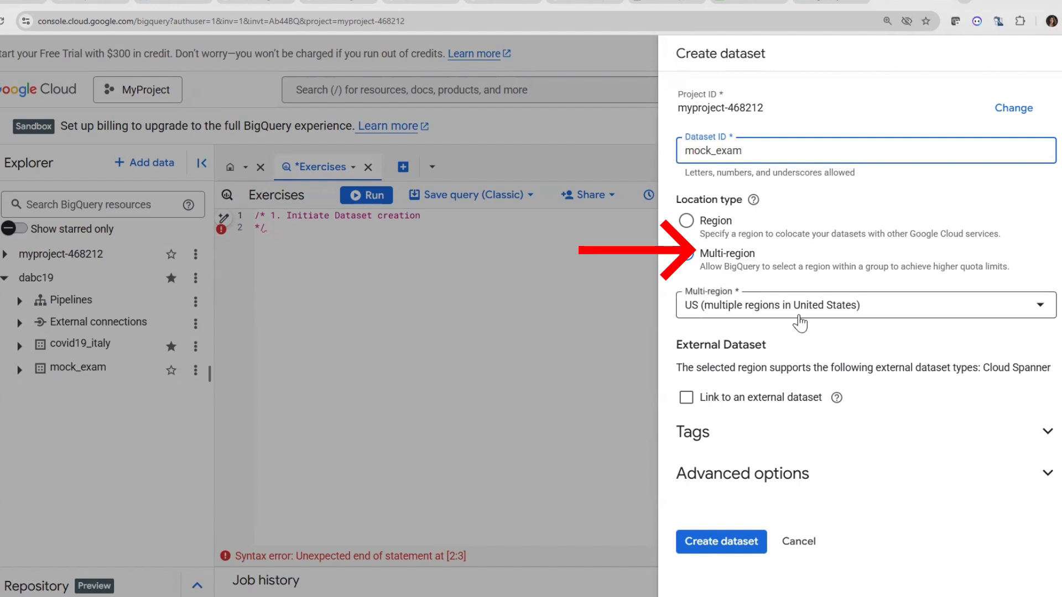
pyautogui.click(722, 548)
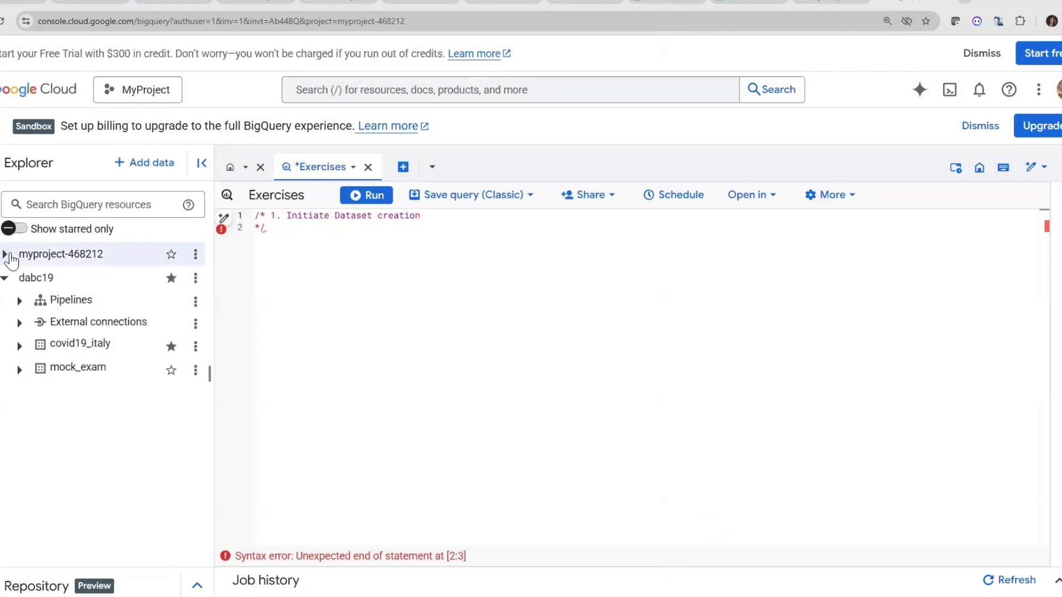
# Check the new mock_exam dataset in MyProject and list the tables of the mock_exam dataset in dabc19
pyautogui.click(5, 254)
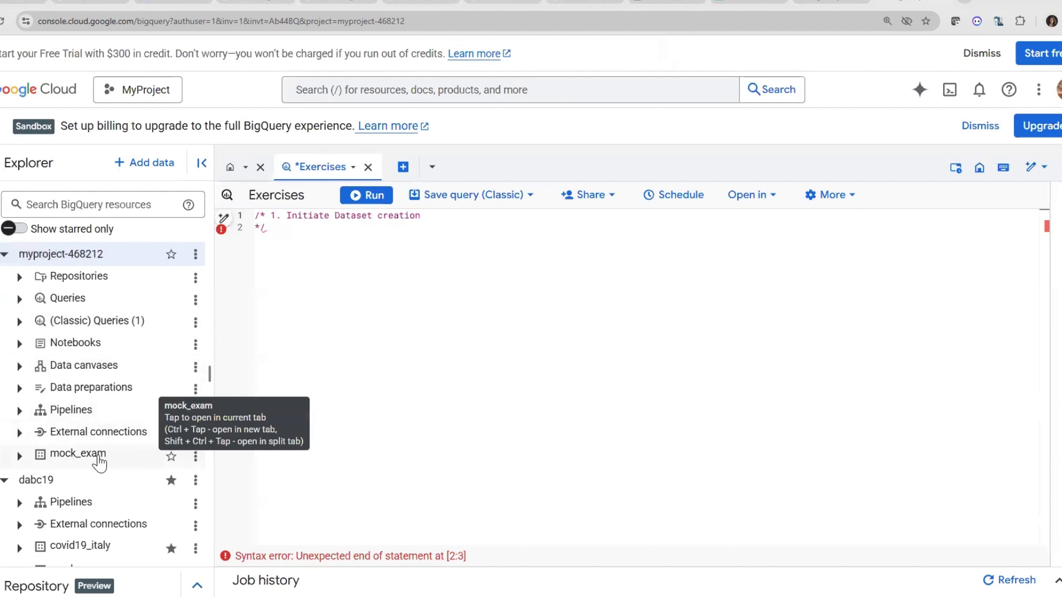
pyautogui.click(19, 455)
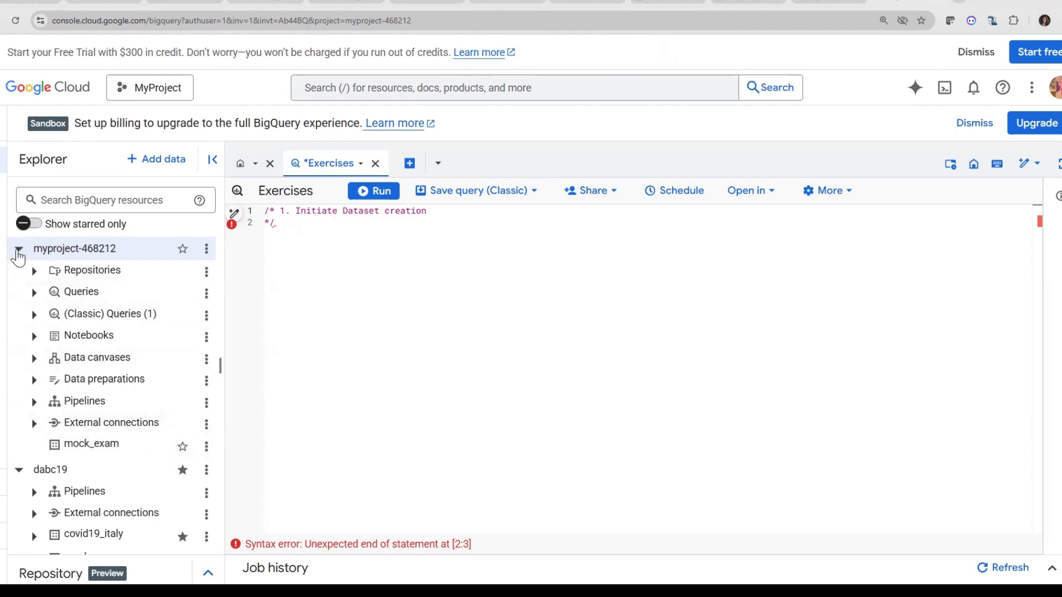
pyautogui.click(19, 250)
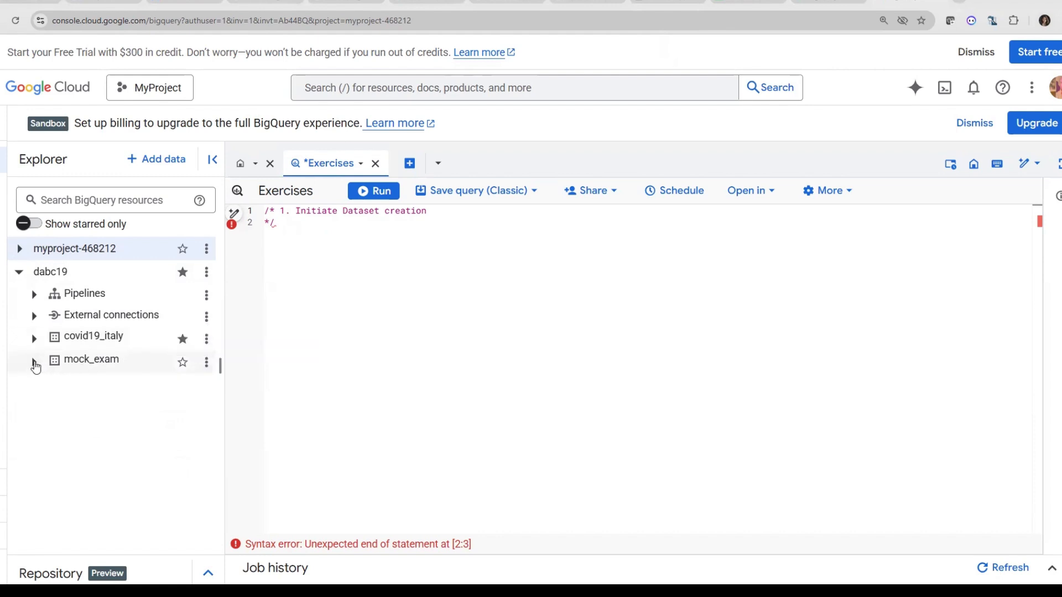
pyautogui.click(34, 364)
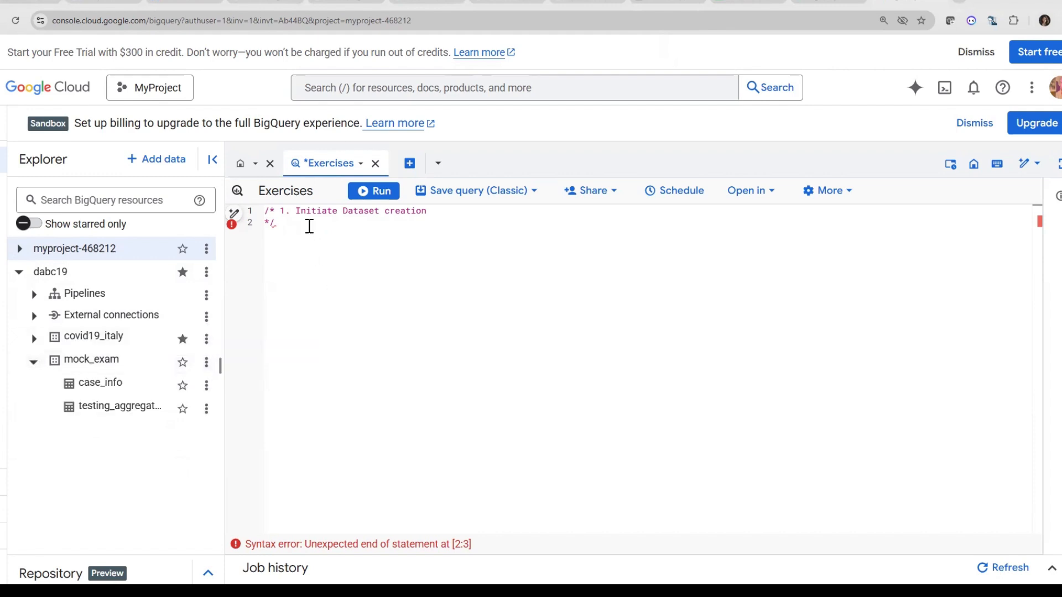
# Add blank lines below the query comment and copy the ID of the case_info table in dabc19's mock_exam dataset
pyautogui.click(275, 248)
pyautogui.press('Return')
pyautogui.press('Return')
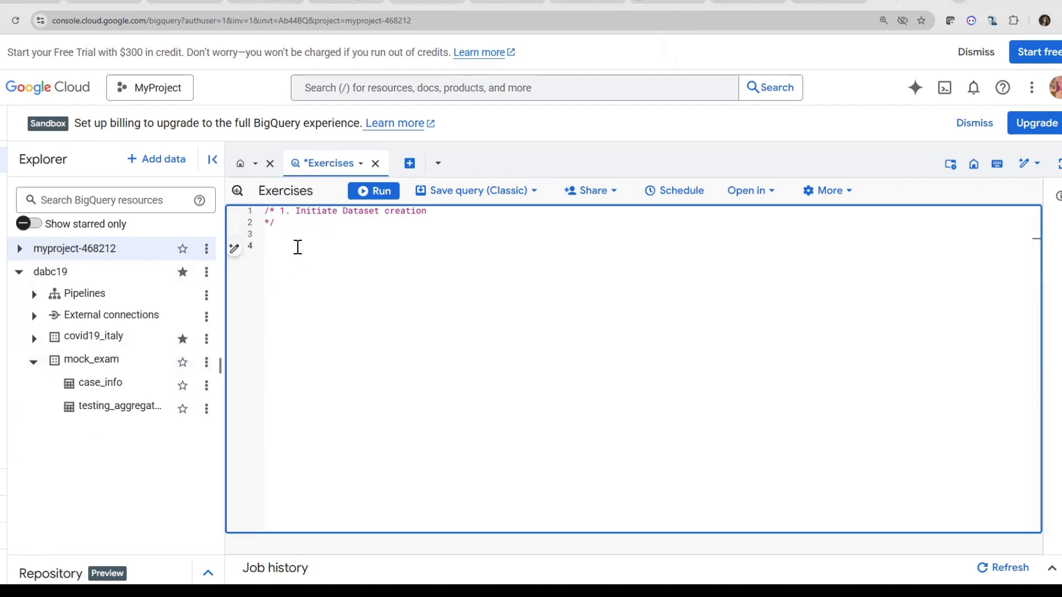
pyautogui.click(206, 385)
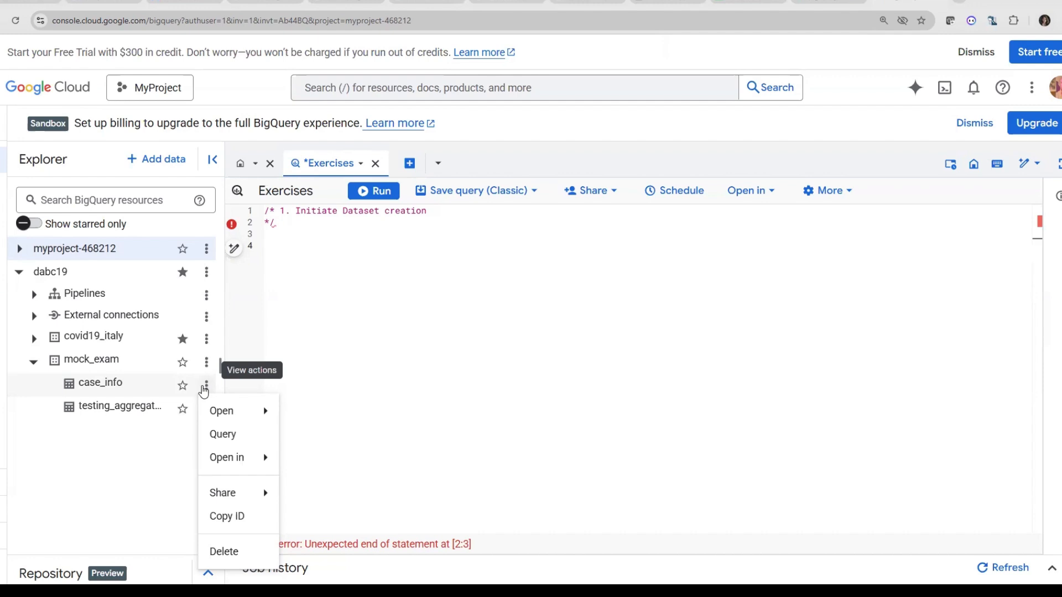
pyautogui.click(228, 518)
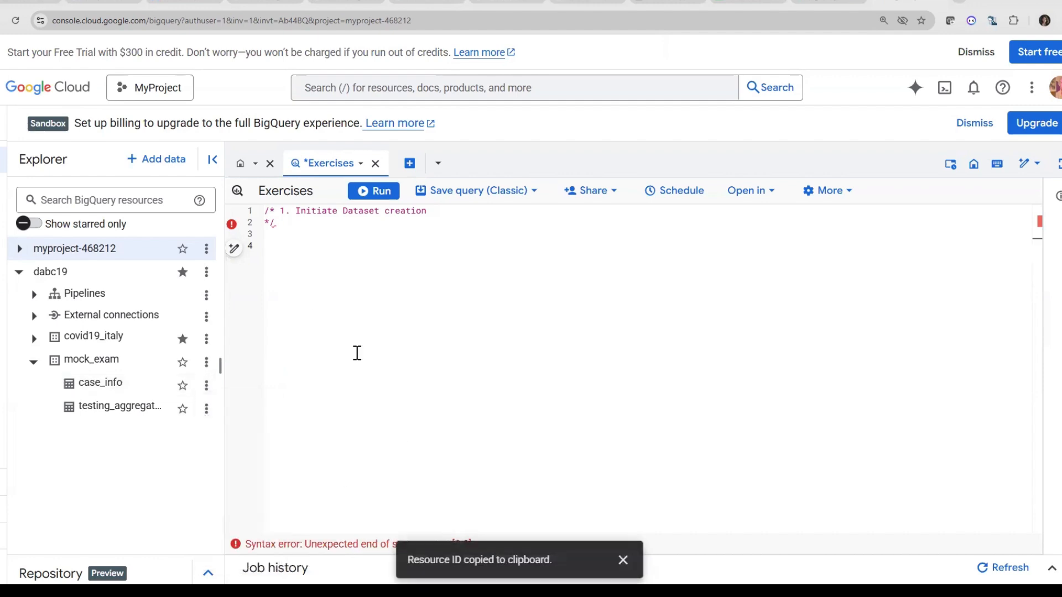
# Write SELECT * FROM below the comment, followed by the copied table ID dabc19.mock_exam.case_info
pyautogui.click(274, 243)
pyautogui.write('S')
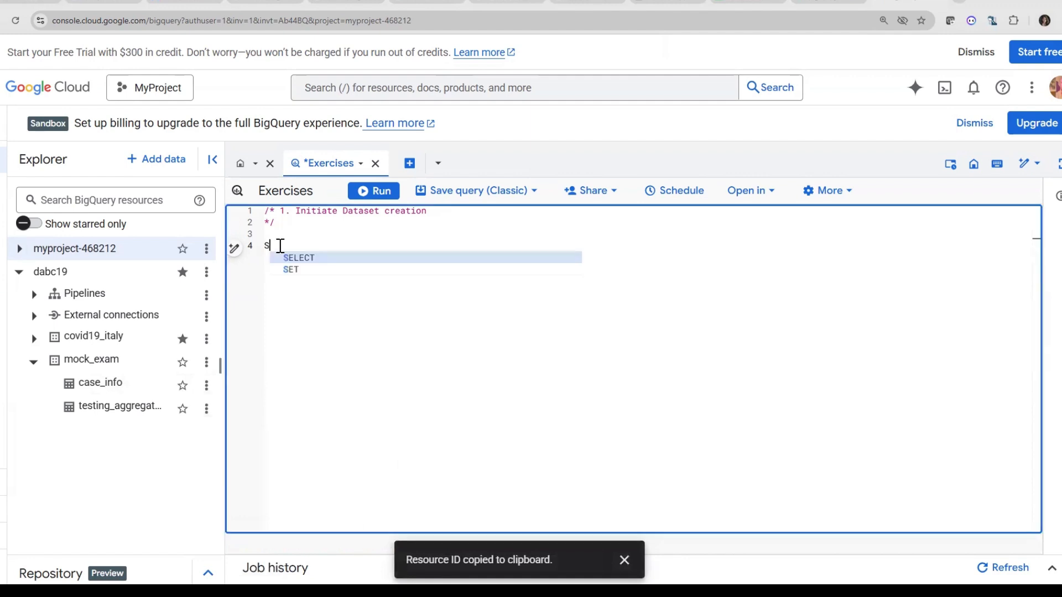
pyautogui.write('ELECT')
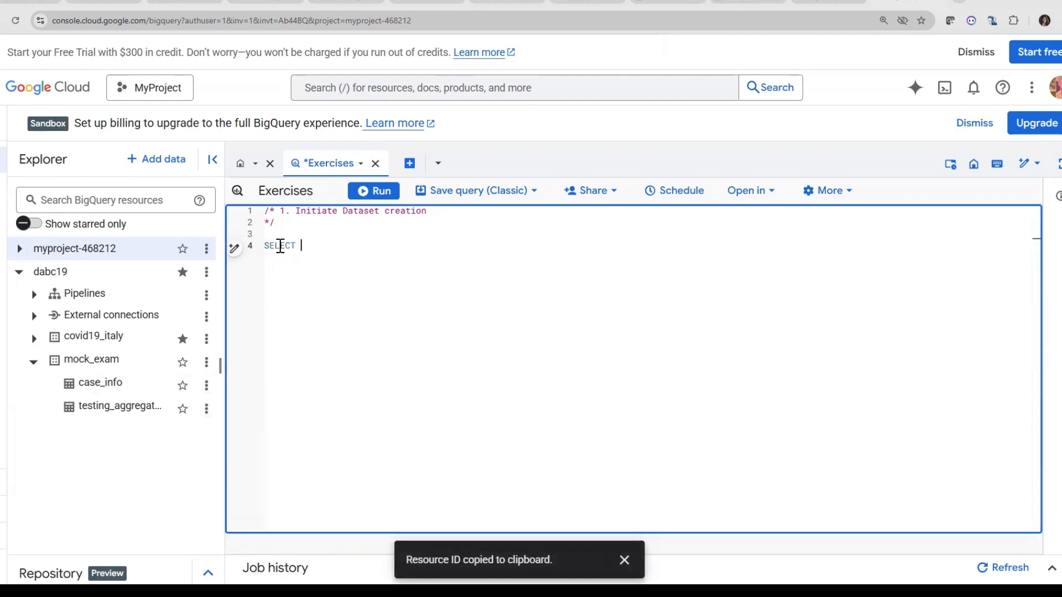
pyautogui.write(' * FROM')
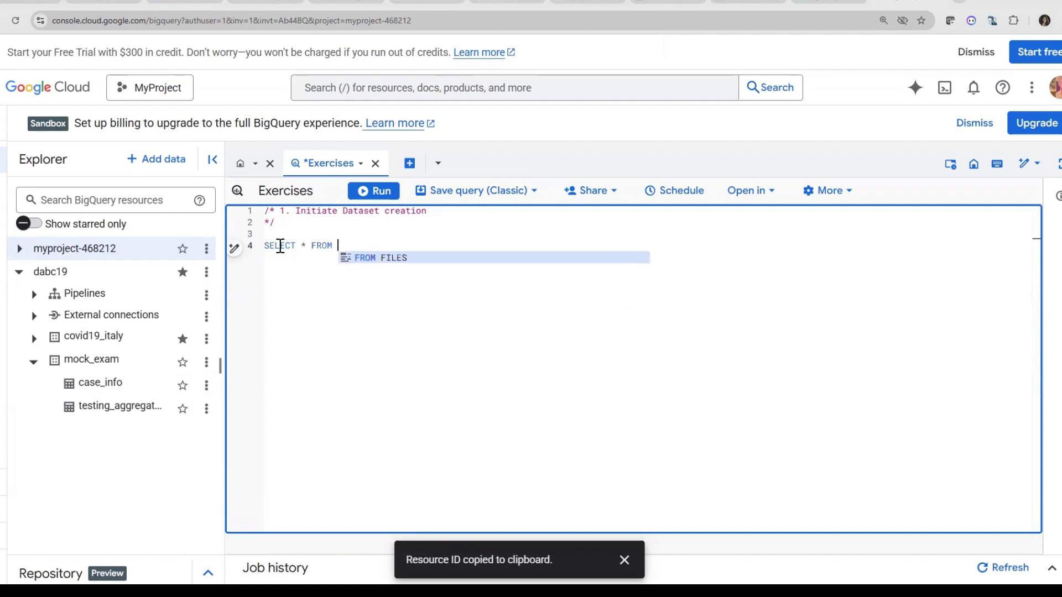
pyautogui.hotkey('ctrl', 'v')
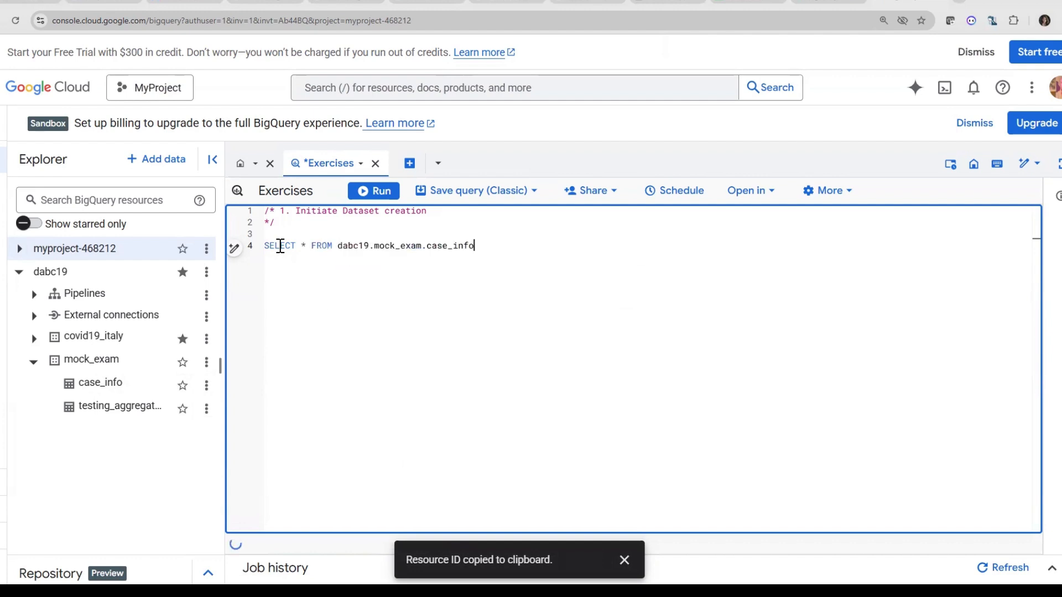
# Enclose the table ID in backticks with a closing semicolon and run the SELECT statement
pyautogui.click(339, 245)
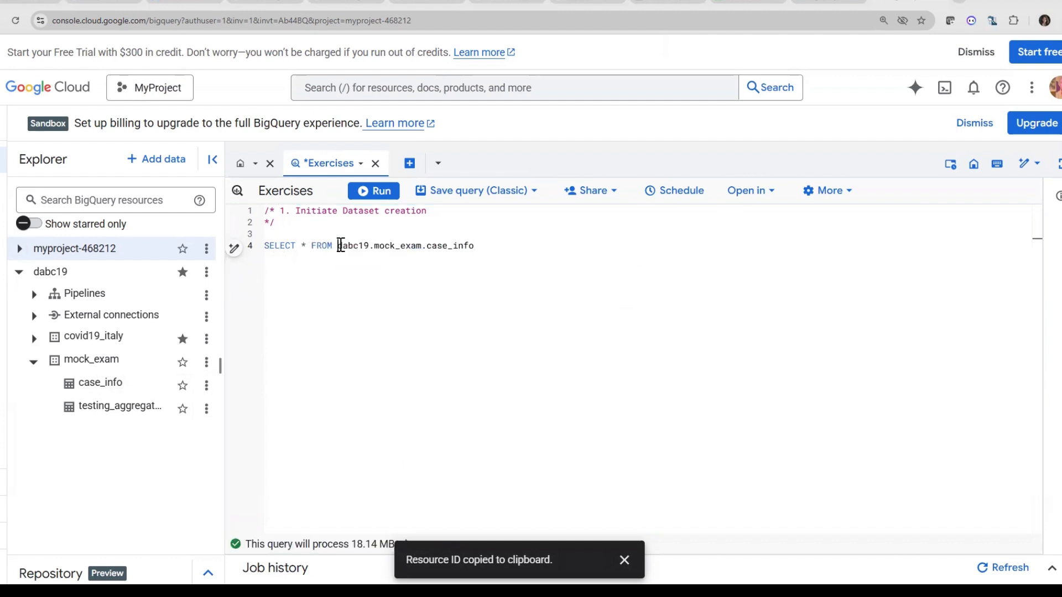
pyautogui.write('`')
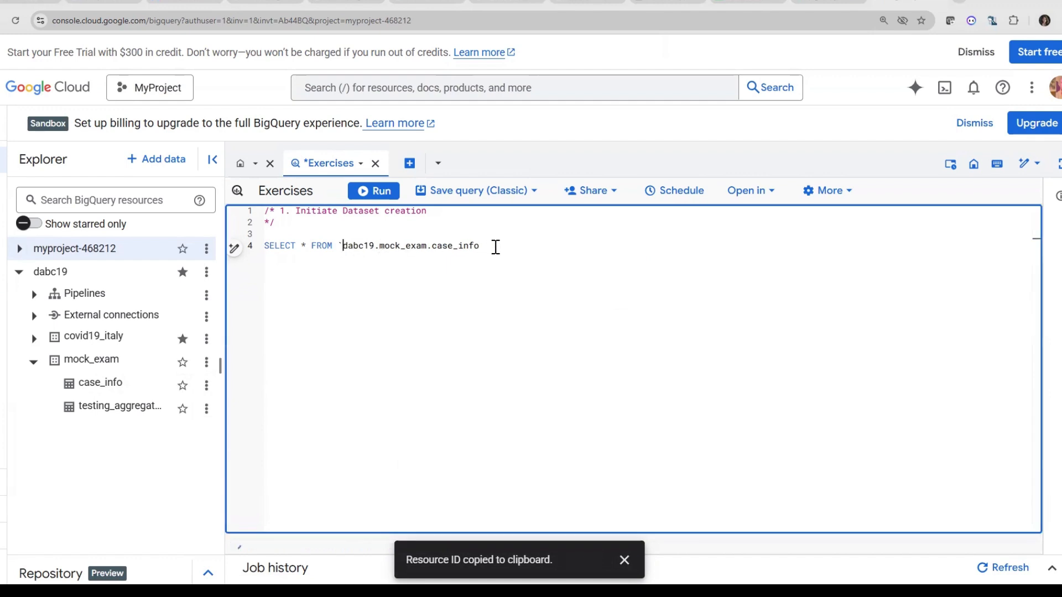
pyautogui.click(496, 246)
pyautogui.write('`;')
pyautogui.moveTo(513, 238); pyautogui.dragTo(380, 247)
pyautogui.click(512, 254)
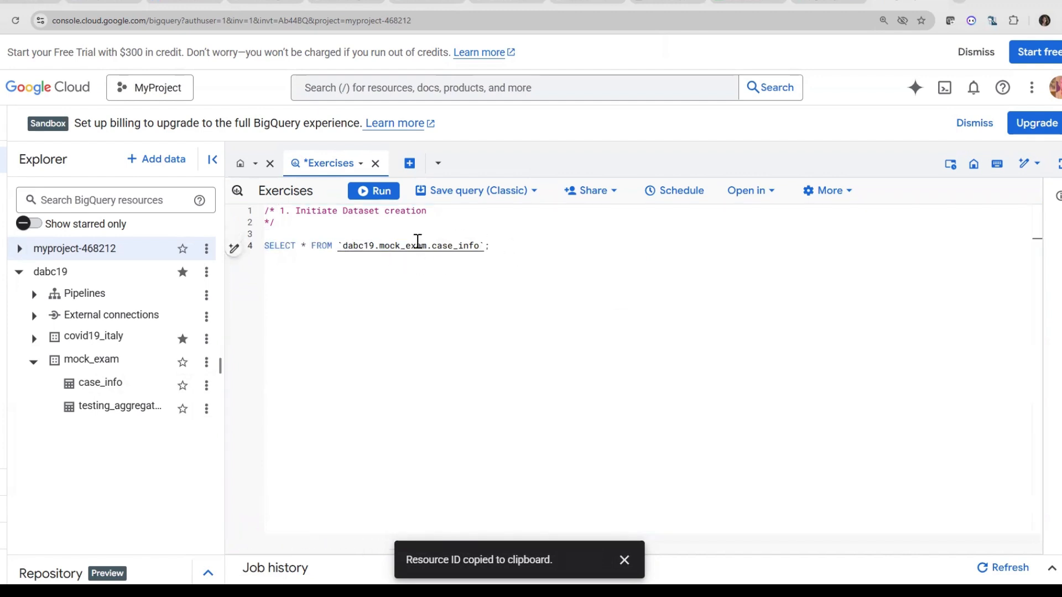
pyautogui.moveTo(490, 246); pyautogui.dragTo(264, 247)
pyautogui.click(356, 194)
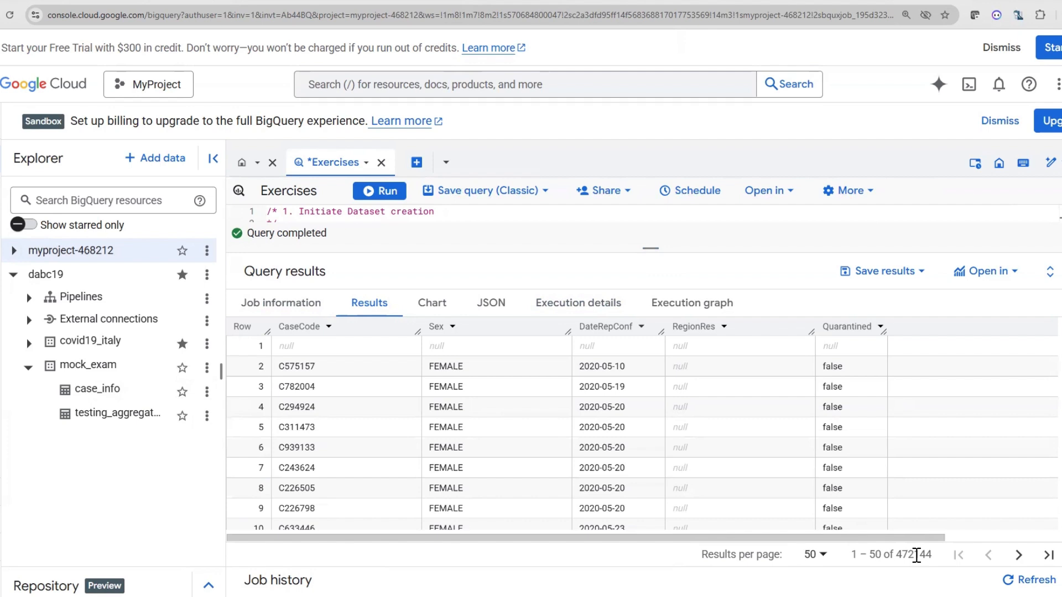
pyautogui.moveTo(900, 538); pyautogui.dragTo(852, 538)
pyautogui.click(920, 273)
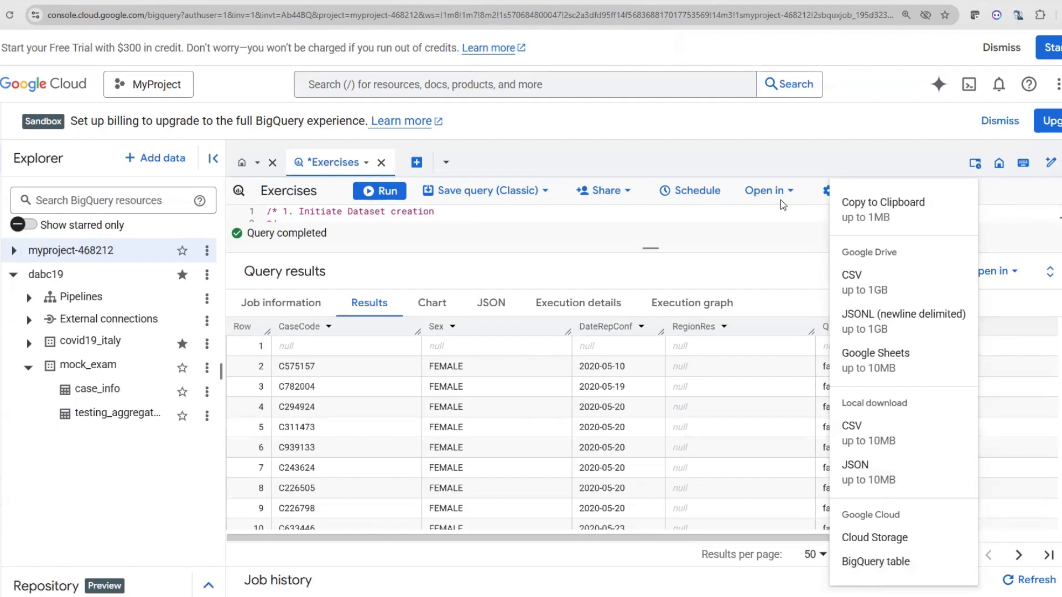
pyautogui.click(748, 238)
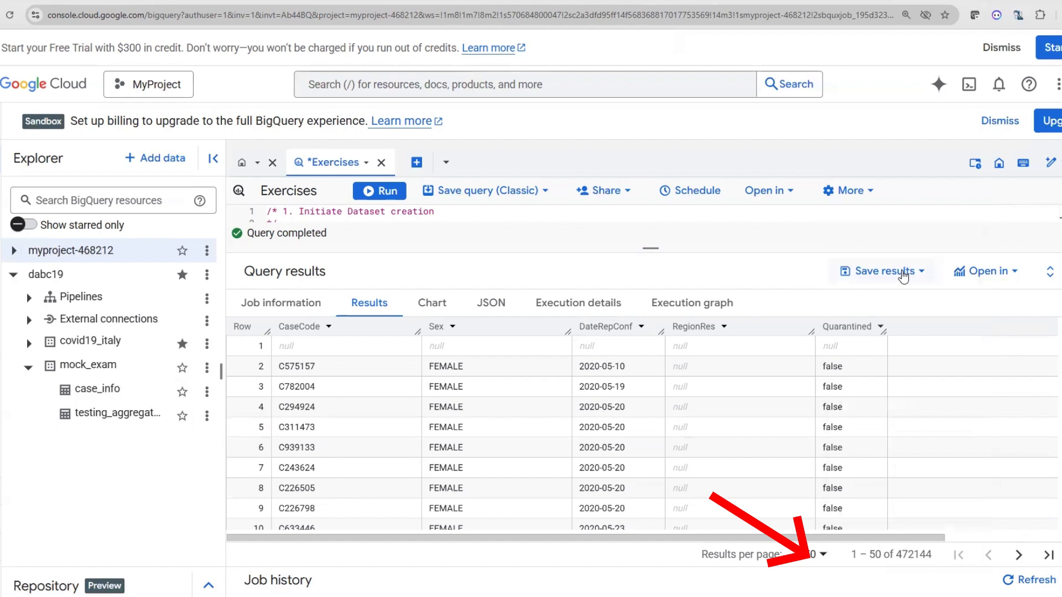
# Save the query results as a BigQuery table named case_info in MyProject's mock_exam dataset
pyautogui.click(922, 272)
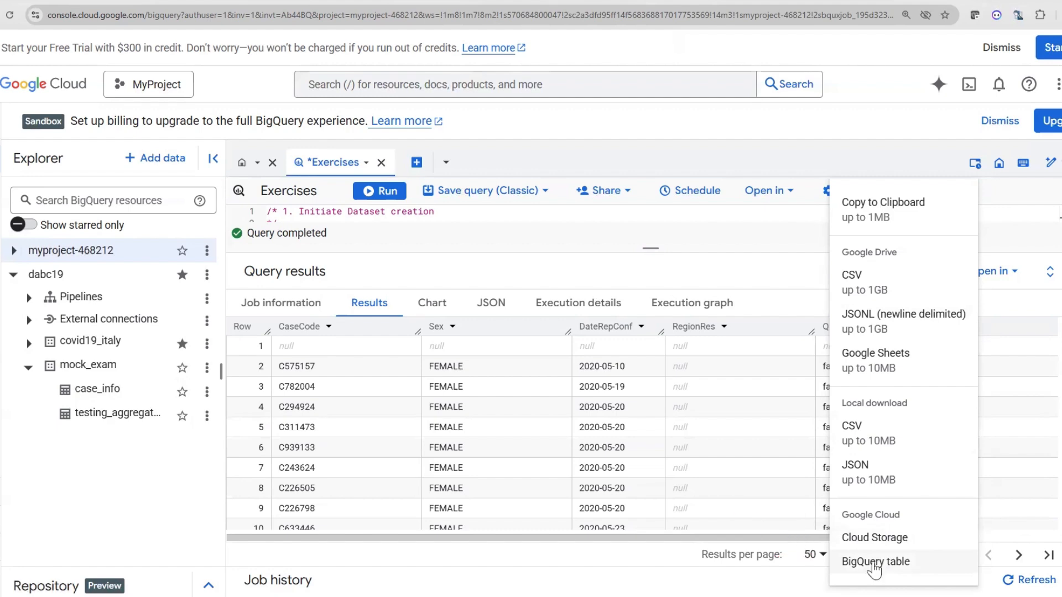
pyautogui.click(871, 564)
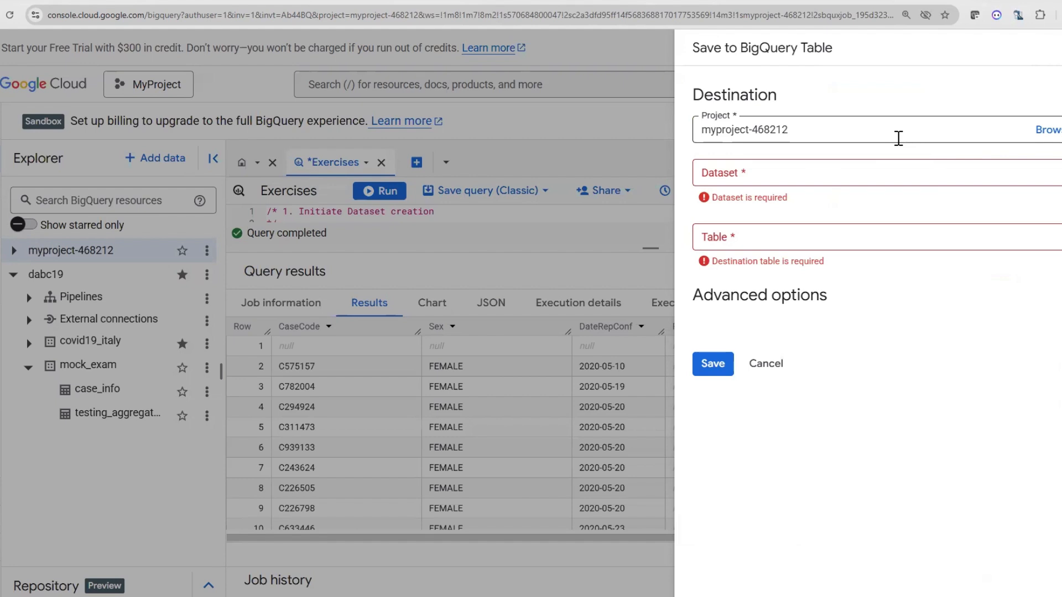
pyautogui.click(882, 179)
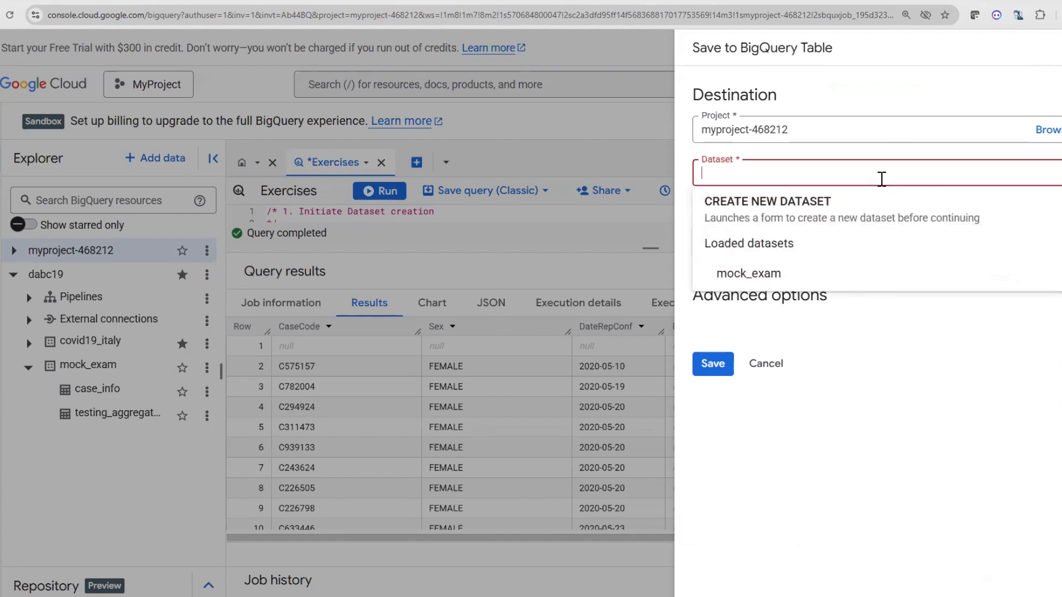
pyautogui.click(777, 274)
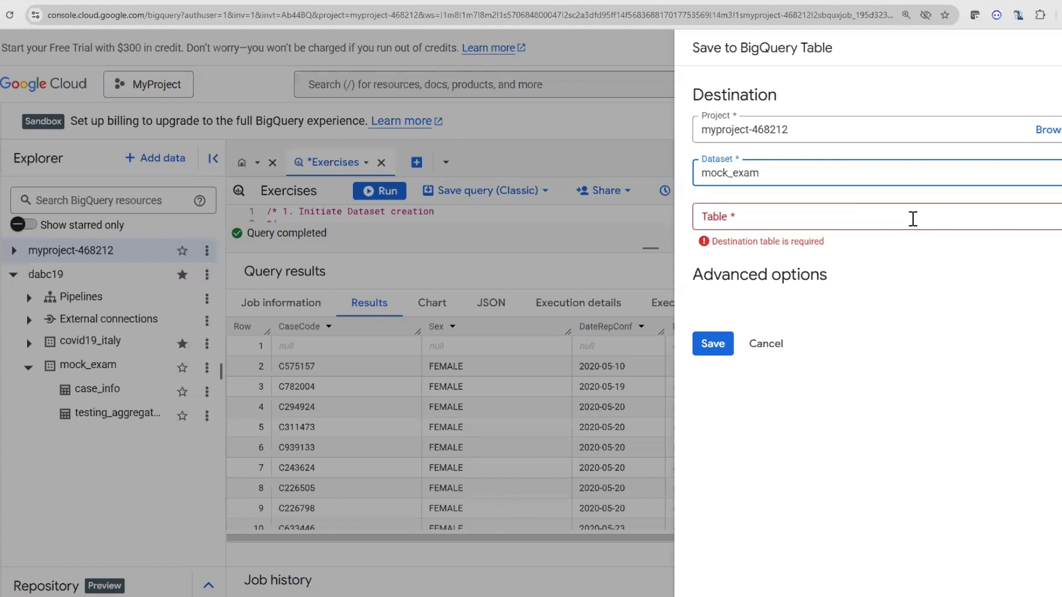
pyautogui.click(912, 219)
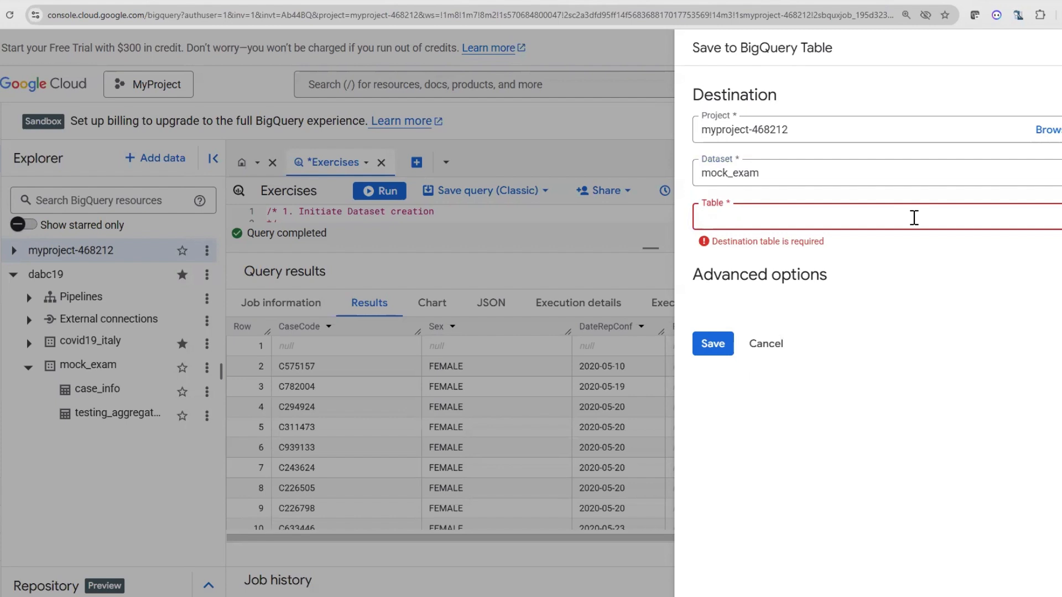
pyautogui.write('case_info')
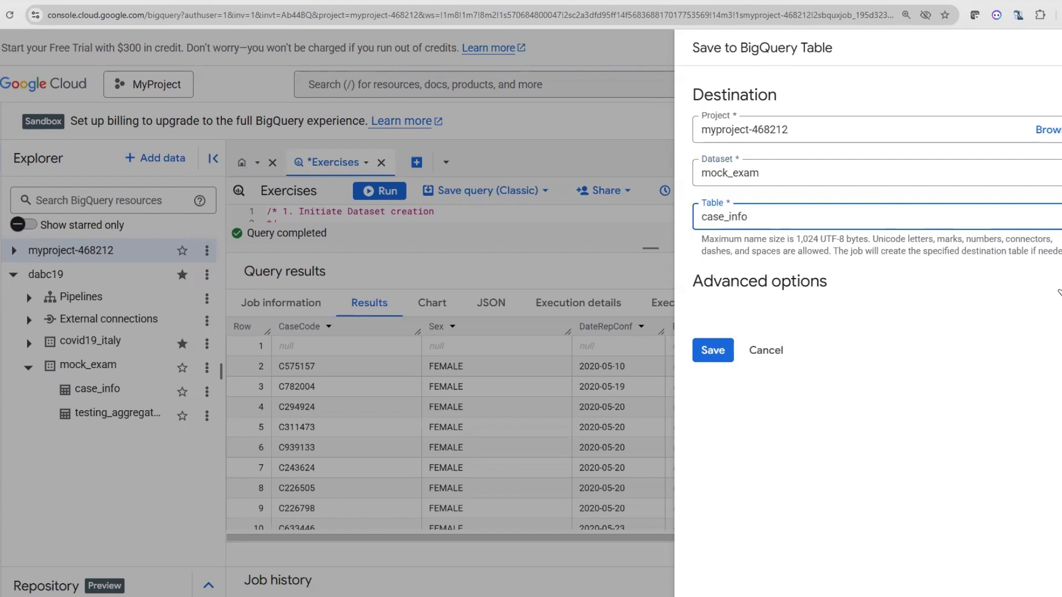
pyautogui.click(1058, 290)
pyautogui.click(1058, 290)
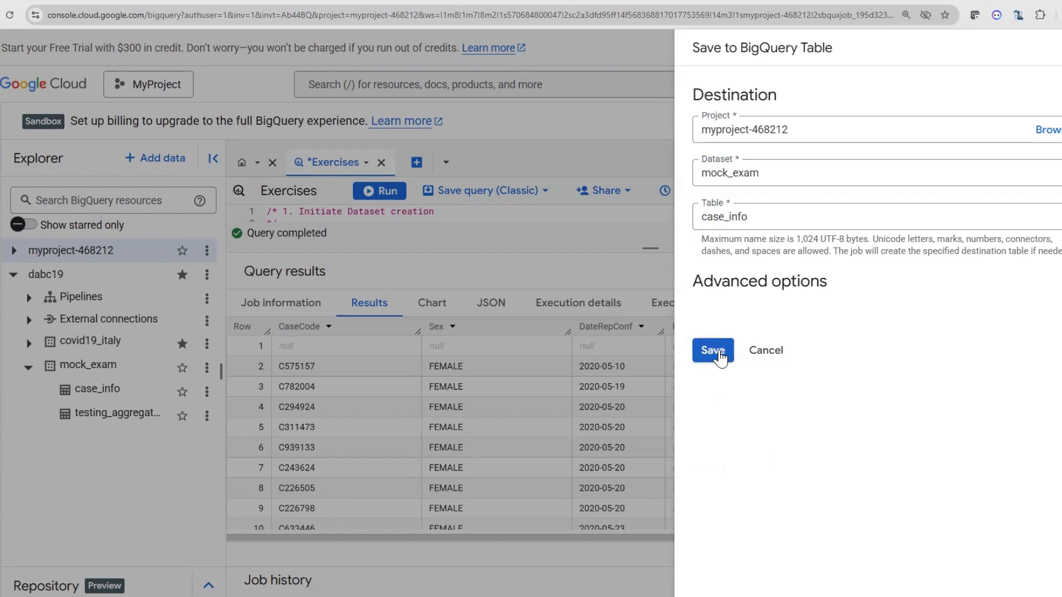
pyautogui.click(713, 350)
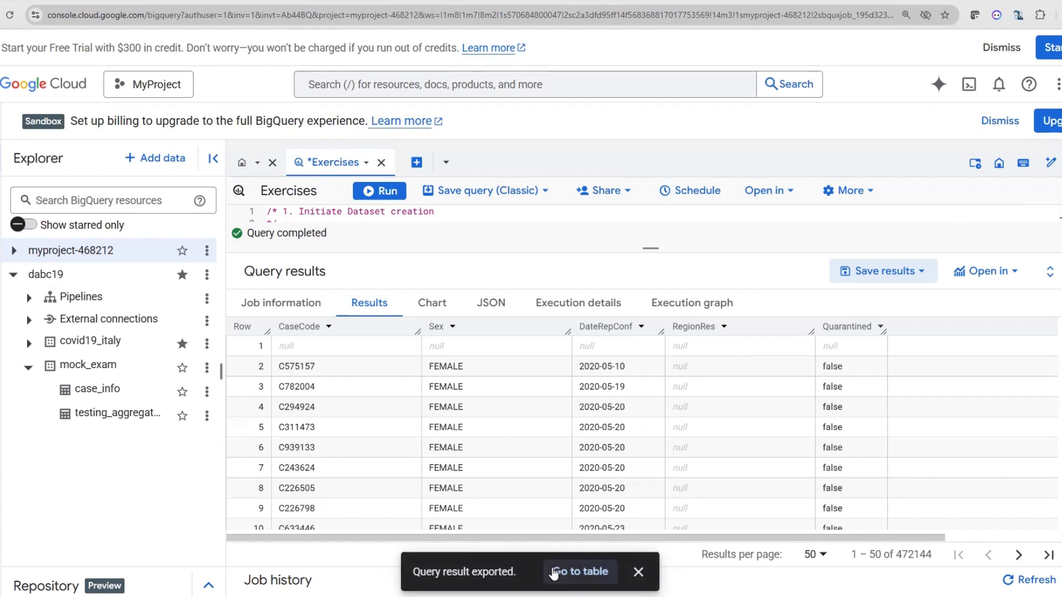
# Open the exported case_info table, preview its rows, and return to the Exercises query
pyautogui.click(555, 572)
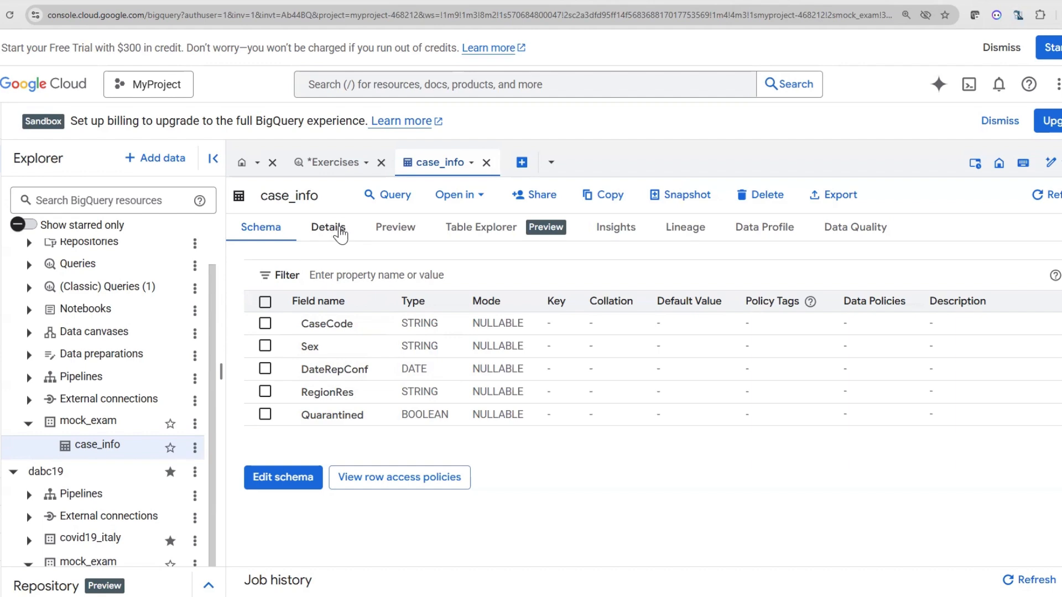
pyautogui.click(396, 227)
pyautogui.scroll(-6, 512, 320)
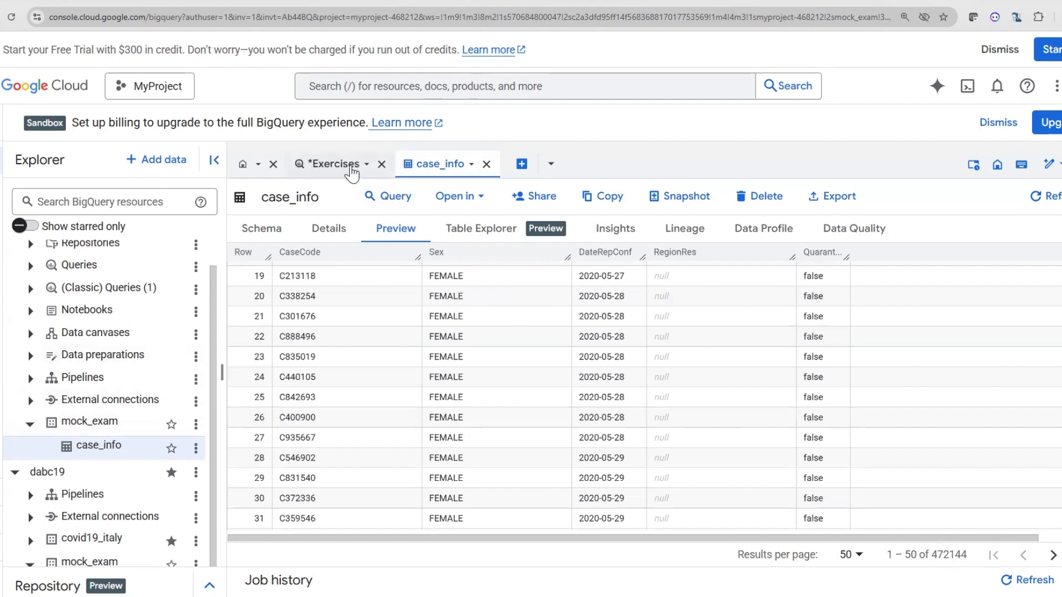
pyautogui.click(349, 168)
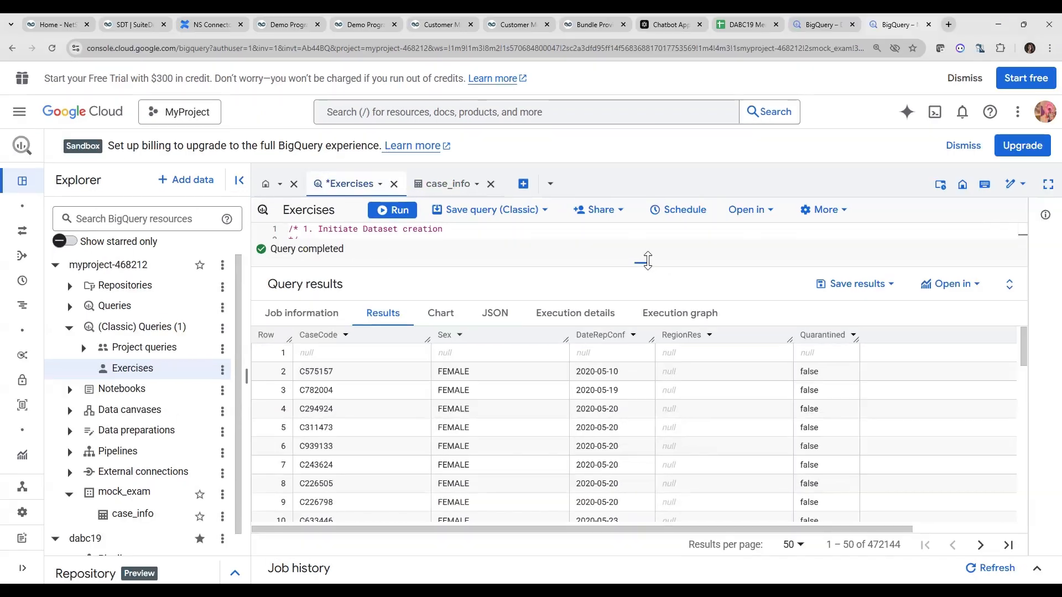
# Enlarge the query editor and duplicate the dabc19.mock_exam.case_info SELECT statement on the line below it
pyautogui.moveTo(649, 249); pyautogui.dragTo(635, 414)
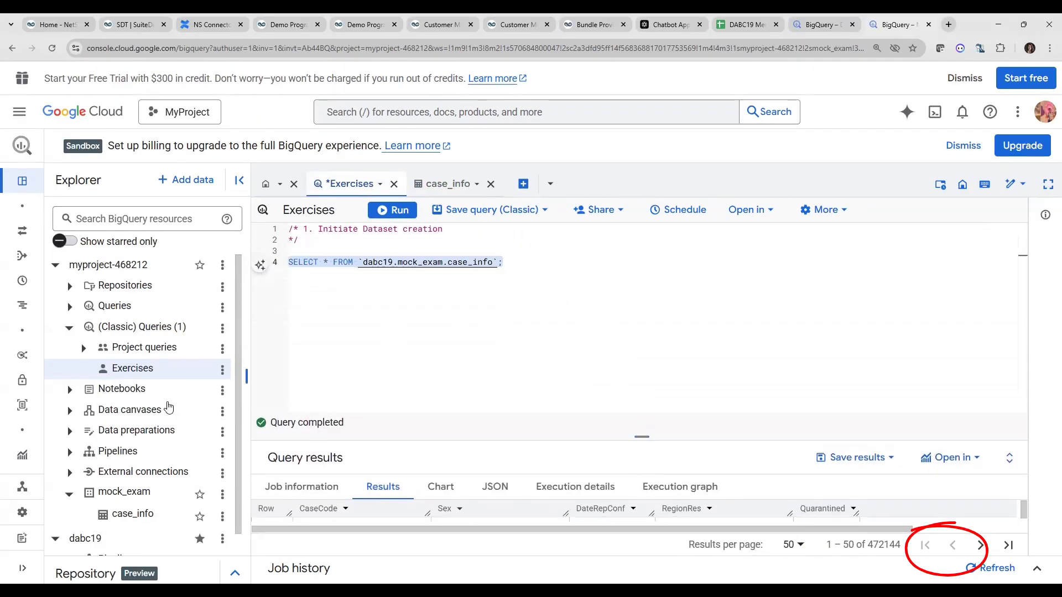
pyautogui.scroll(-1, 176, 392)
pyautogui.scroll(-2, 160, 426)
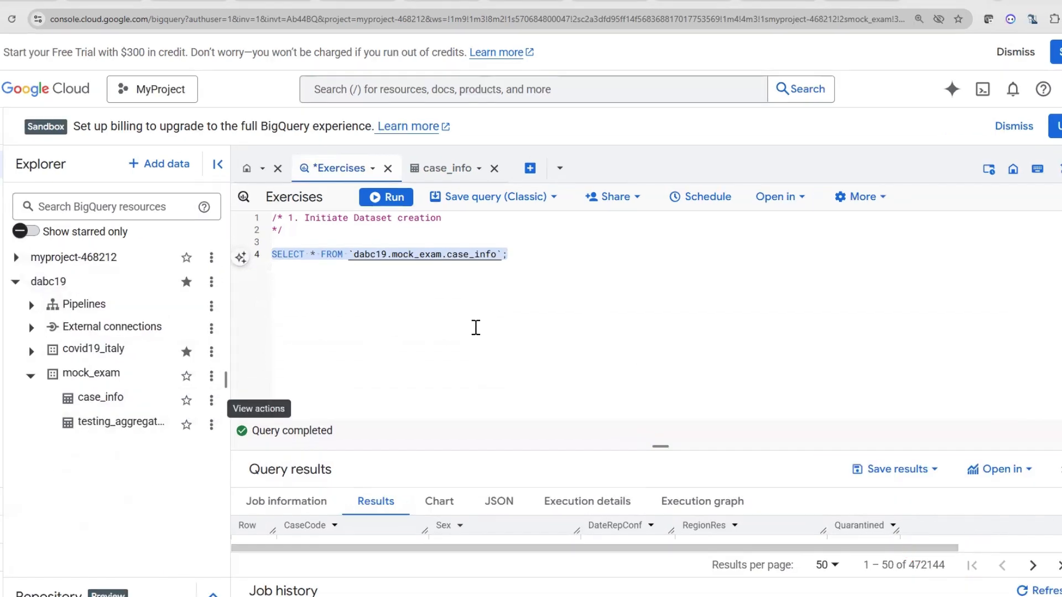
pyautogui.moveTo(507, 254); pyautogui.dragTo(276, 255)
pyautogui.hotkey('ctrl', 'c')
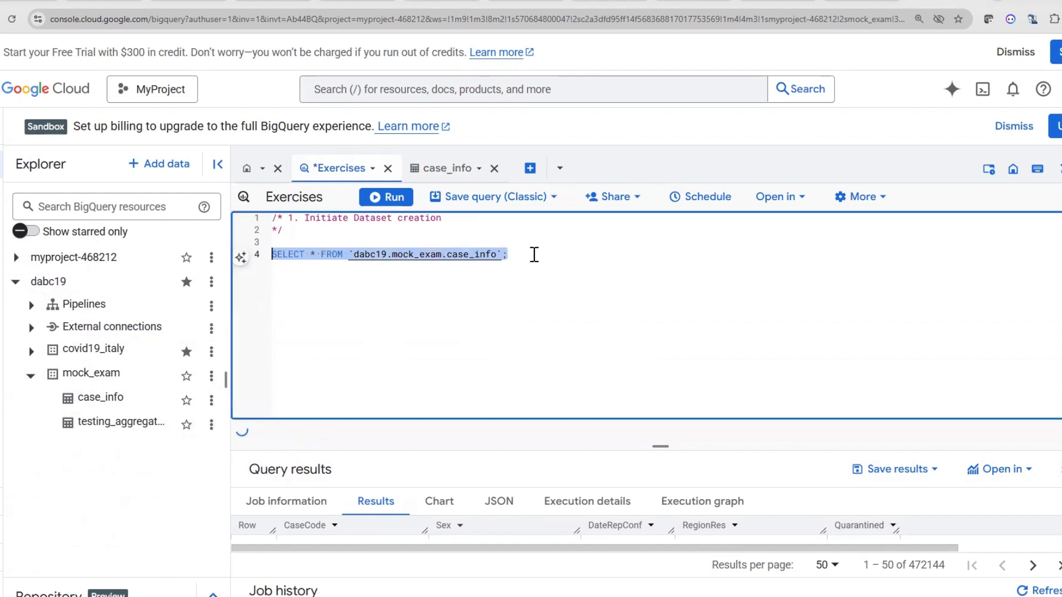
pyautogui.click(536, 253)
pyautogui.press('Return')
pyautogui.hotkey('ctrl', 'v')
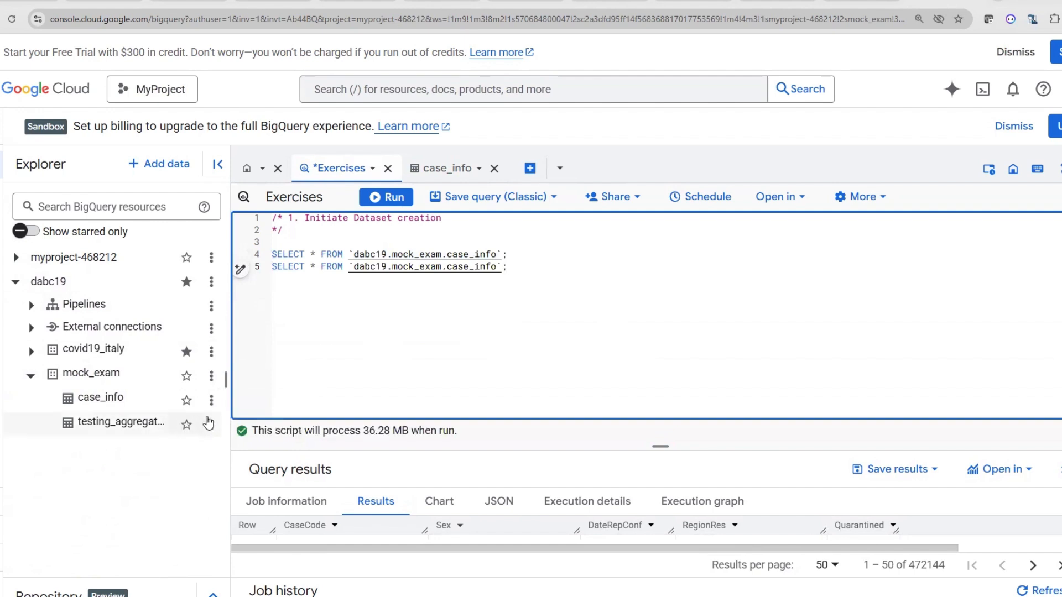
# Replace the second statement's table ID with the copied dabc19.mock_exam.testing_aggregates and run only that statement
pyautogui.click(210, 423)
pyautogui.click(273, 358)
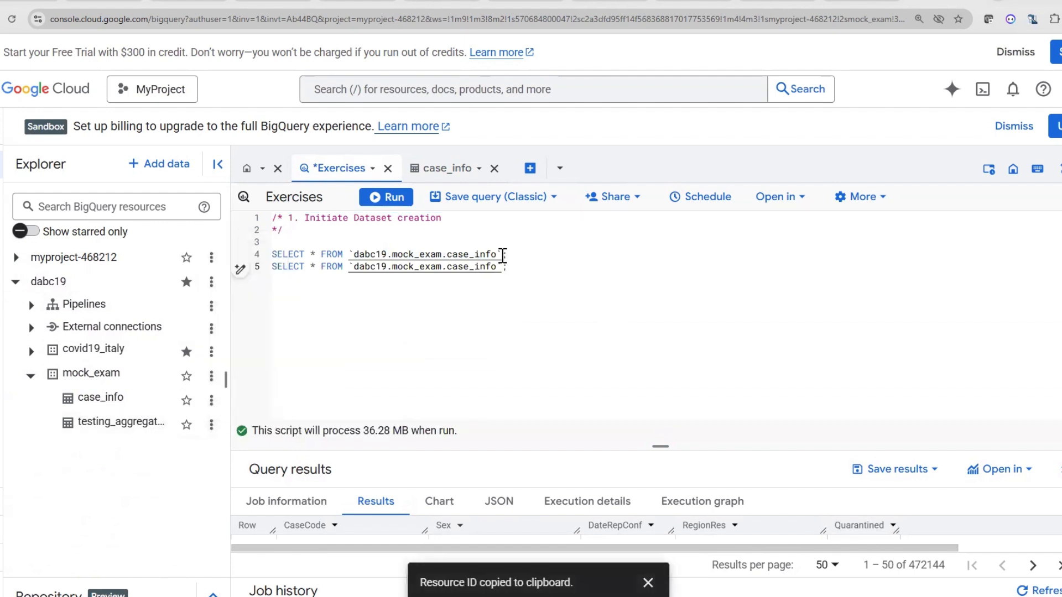
pyautogui.moveTo(498, 266); pyautogui.dragTo(355, 272)
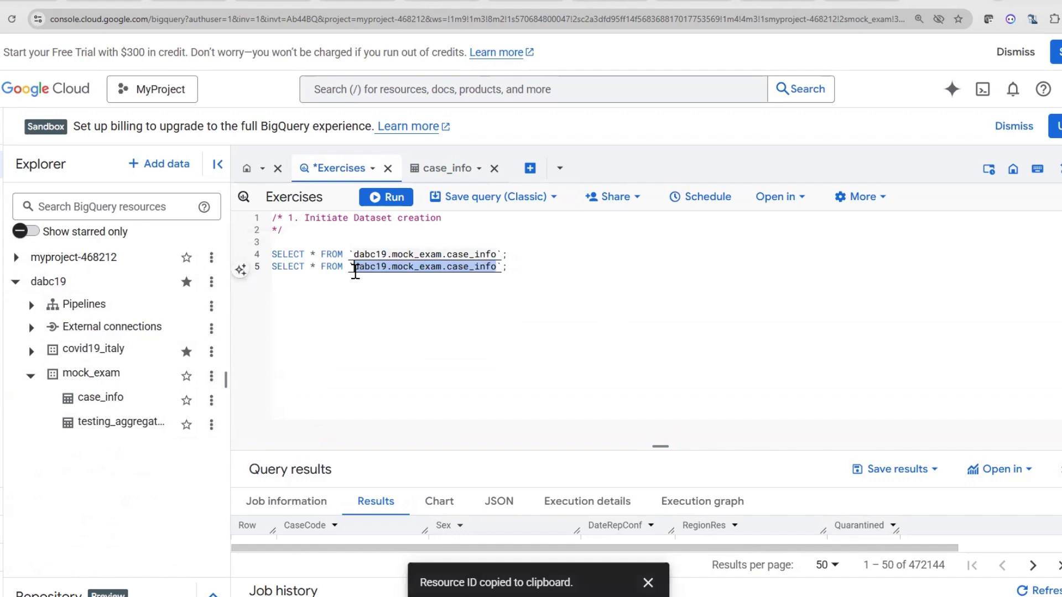
pyautogui.hotkey('ctrl', 'v')
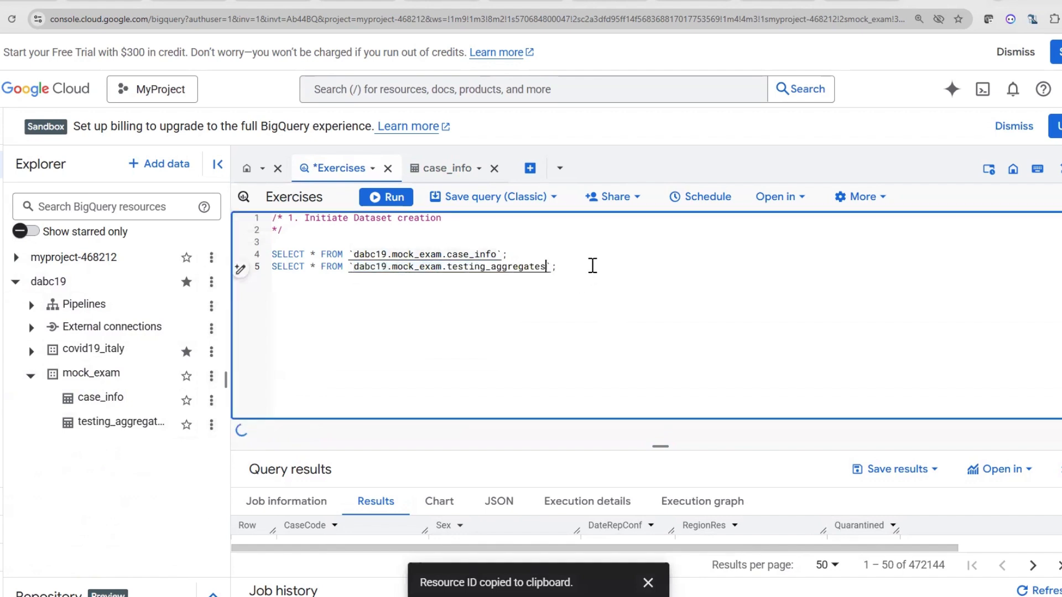
pyautogui.moveTo(592, 265); pyautogui.dragTo(277, 269)
pyautogui.tripleClick(277, 269)
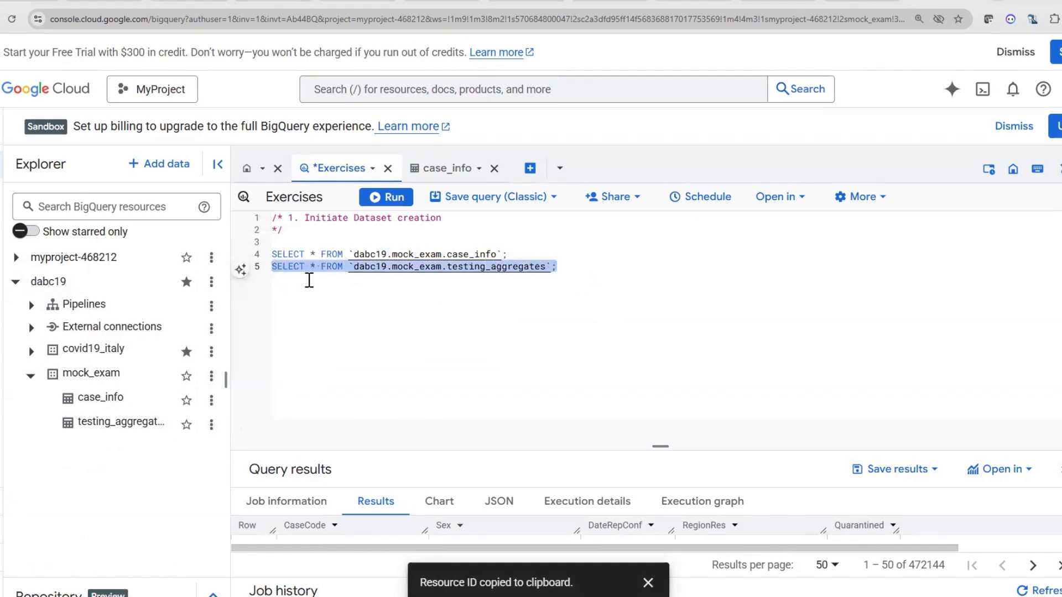
pyautogui.click(387, 197)
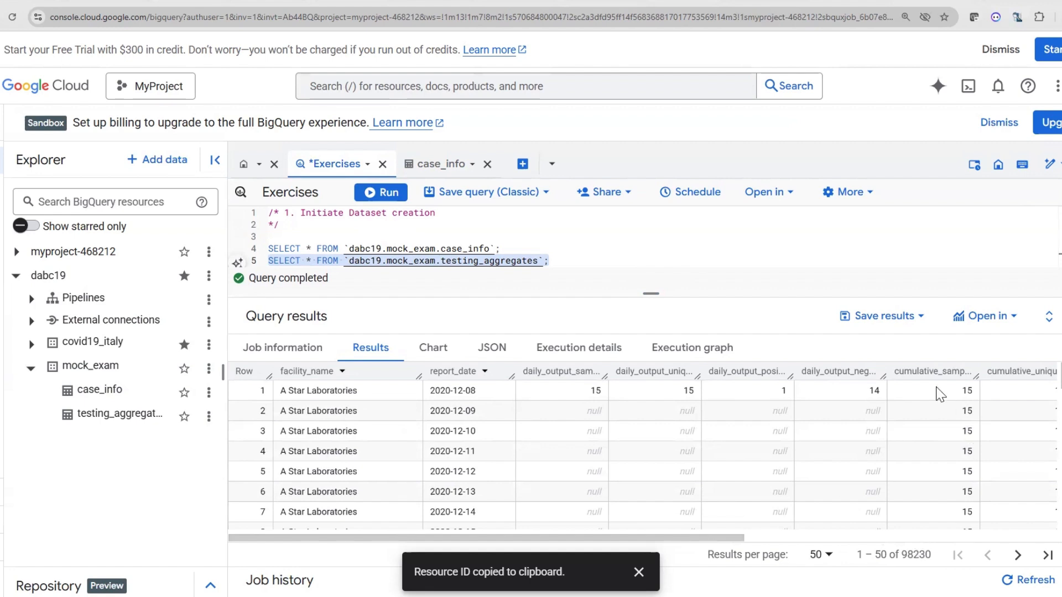
# Save the query results as a BigQuery table named testing_aggregates in MyProject's mock_exam dataset
pyautogui.click(920, 320)
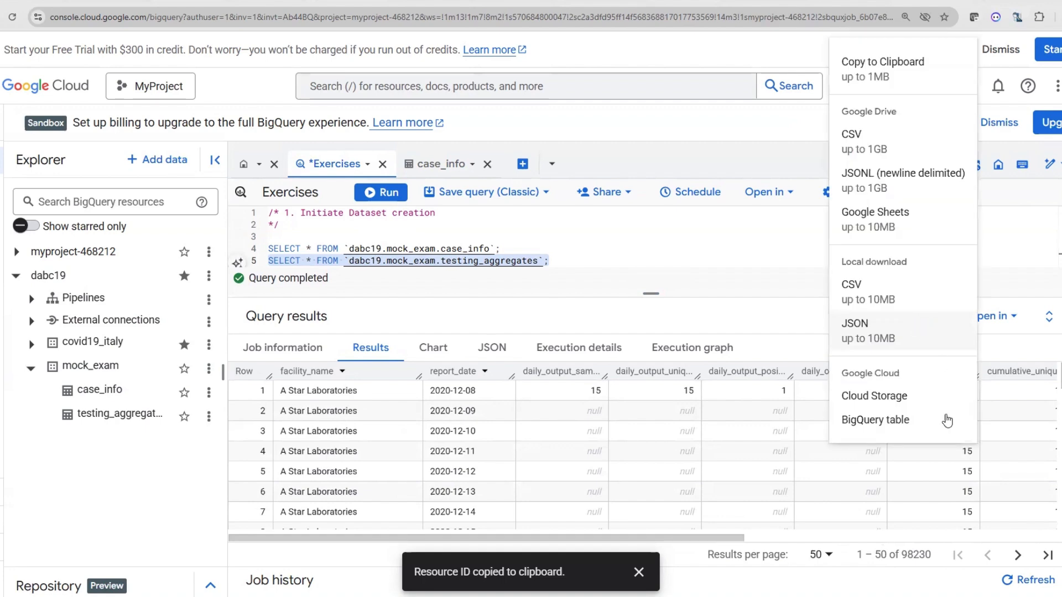
pyautogui.click(885, 427)
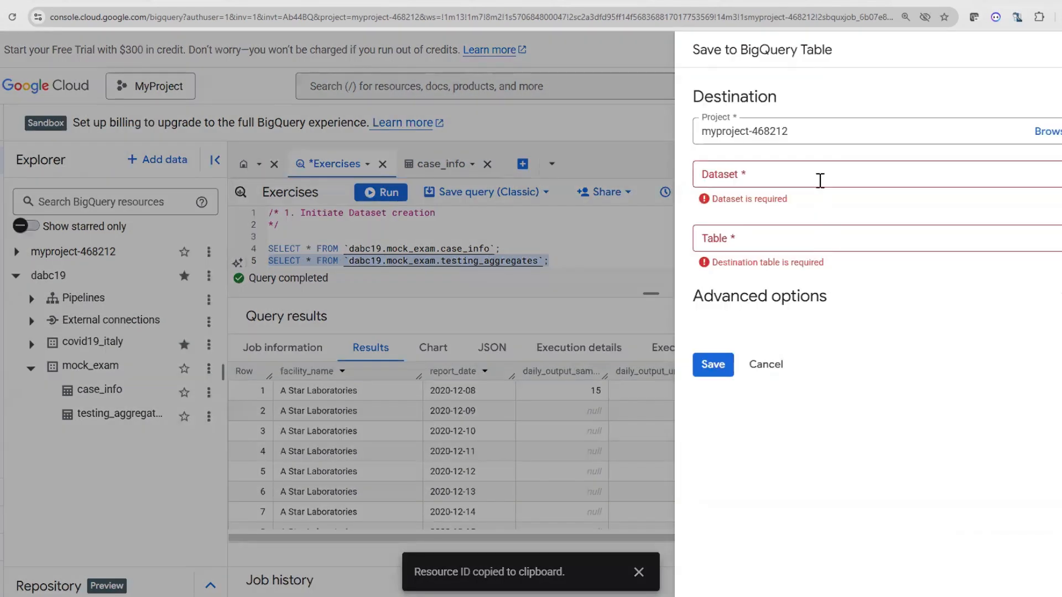
pyautogui.click(817, 177)
pyautogui.click(788, 277)
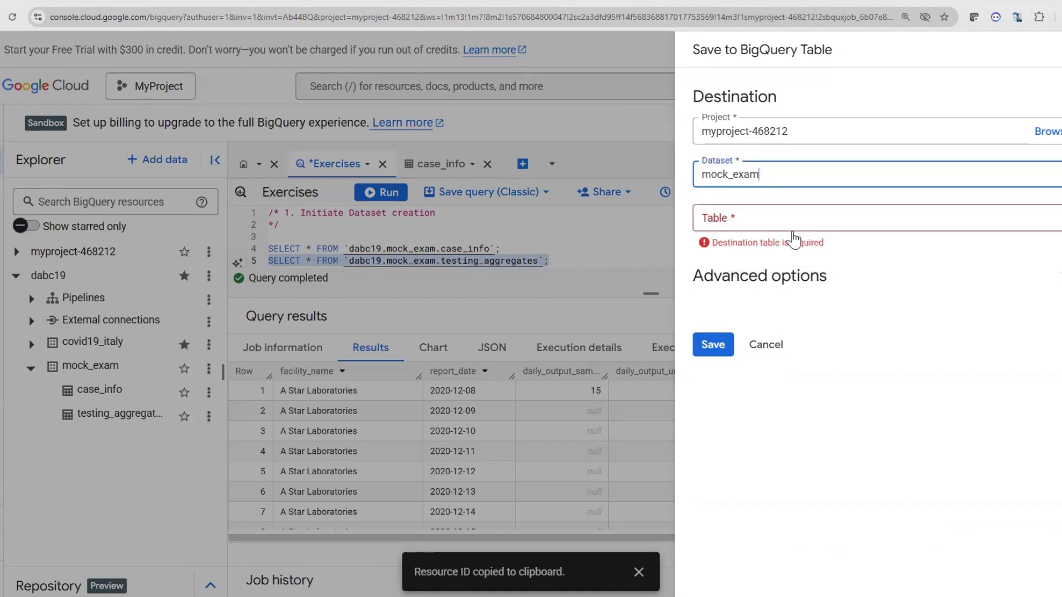
pyautogui.click(795, 219)
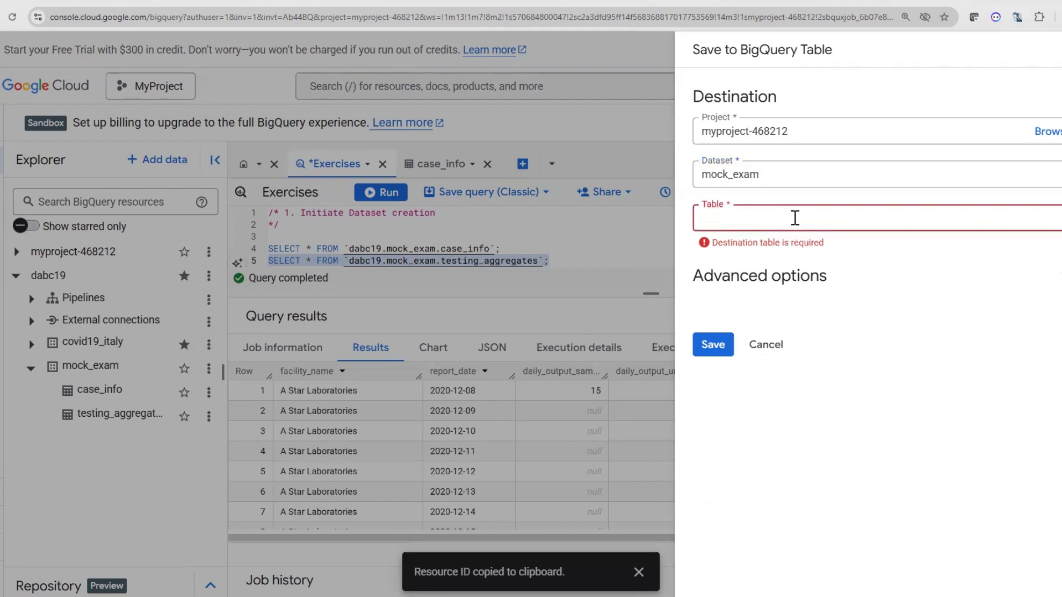
pyautogui.write('testing_')
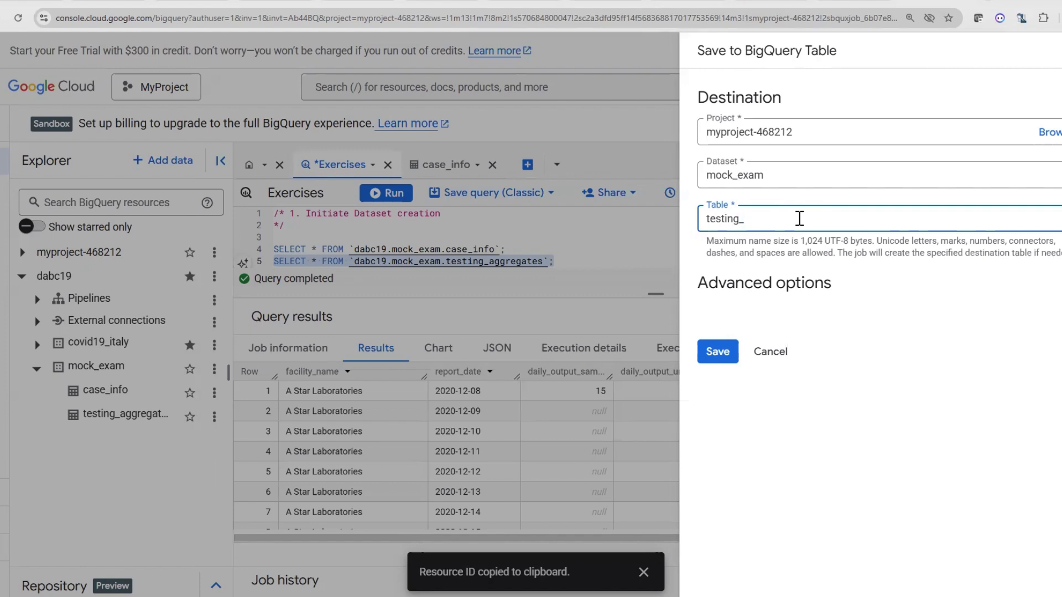
pyautogui.write('aggregates')
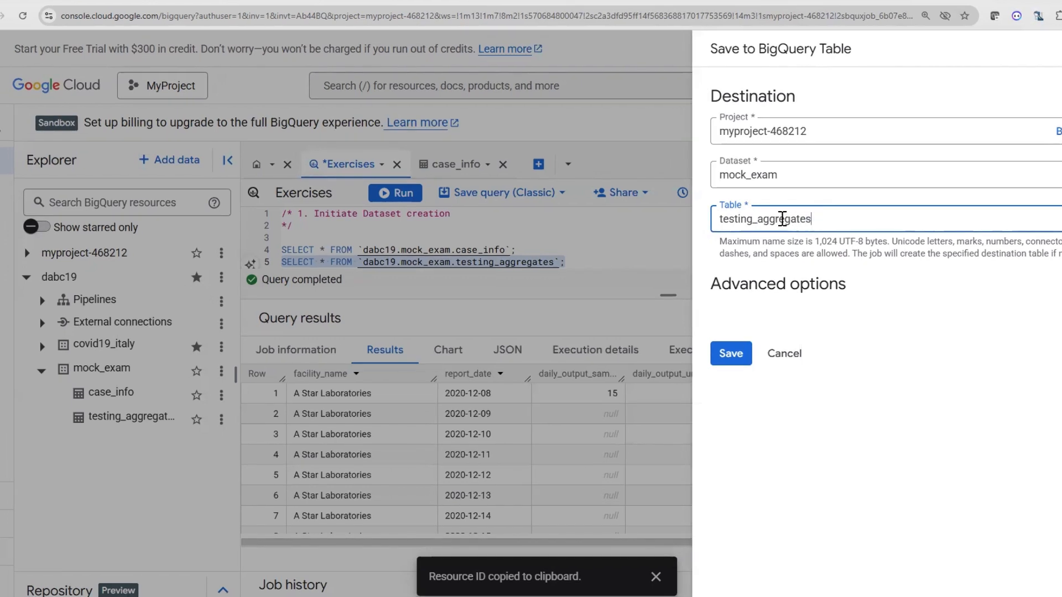
pyautogui.click(730, 353)
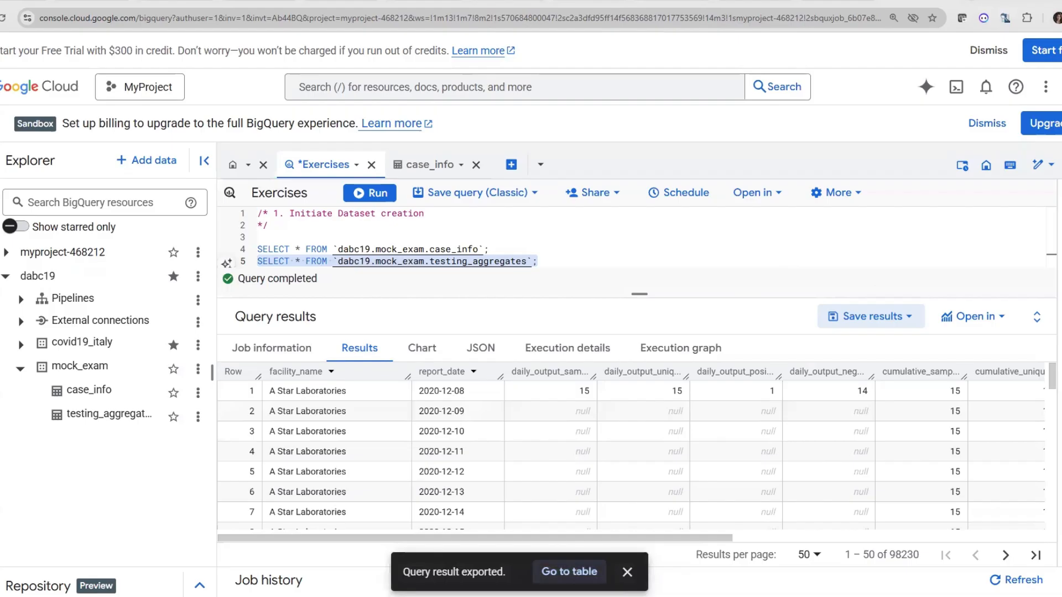
# Open the exported testing_aggregates table, review its schema fields, and preview its rows
pyautogui.click(587, 567)
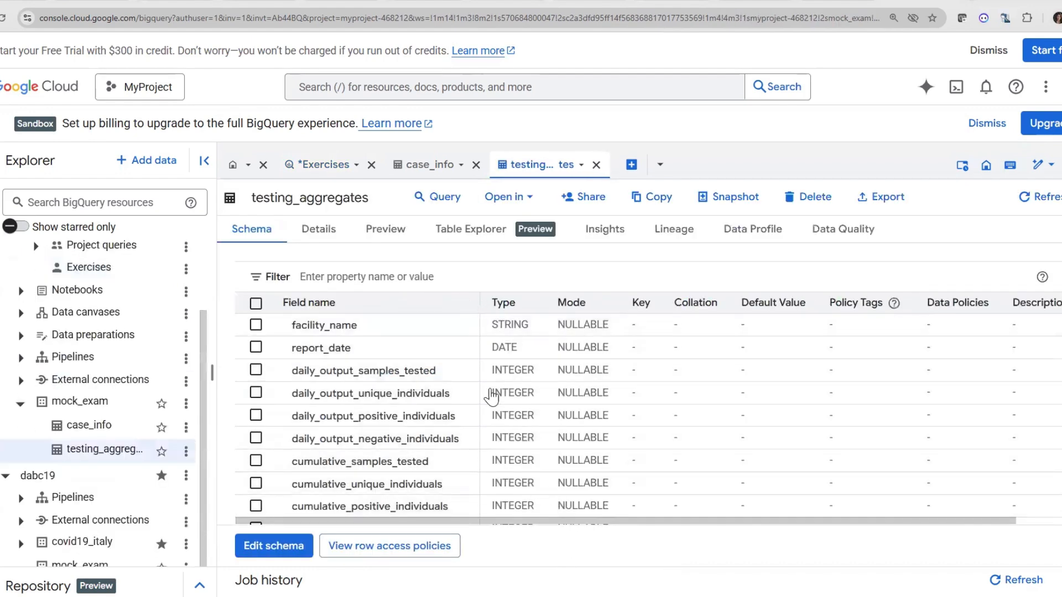
pyautogui.scroll(-1, 420, 352)
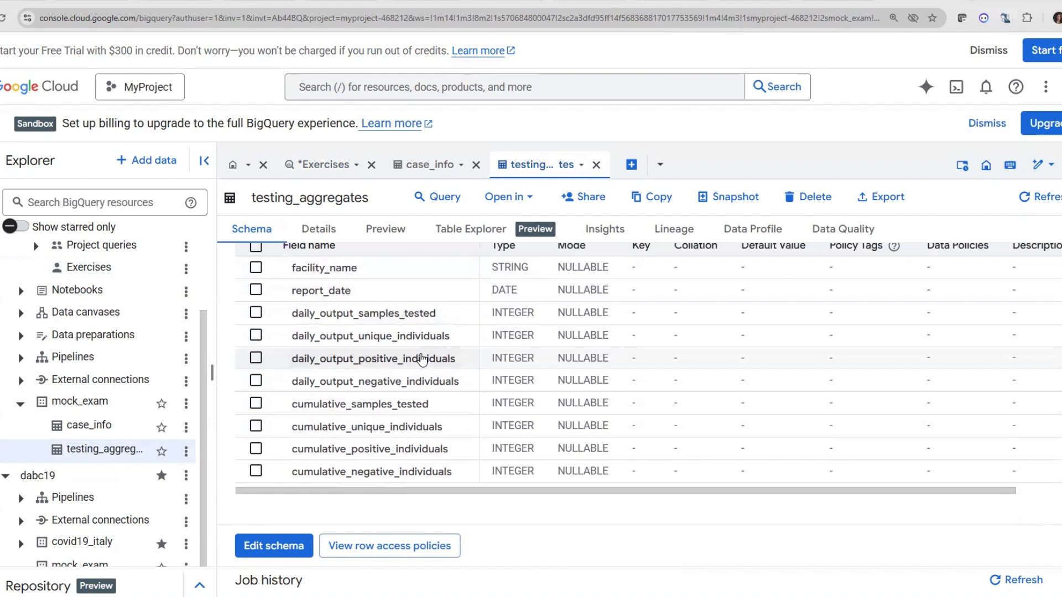
pyautogui.scroll(1, 387, 343)
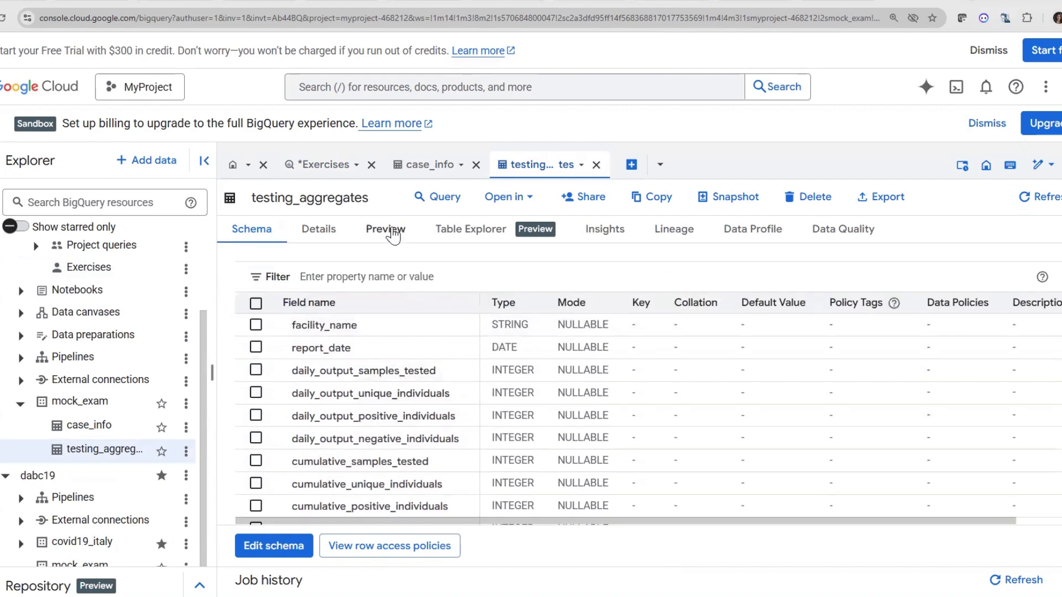
pyautogui.click(386, 229)
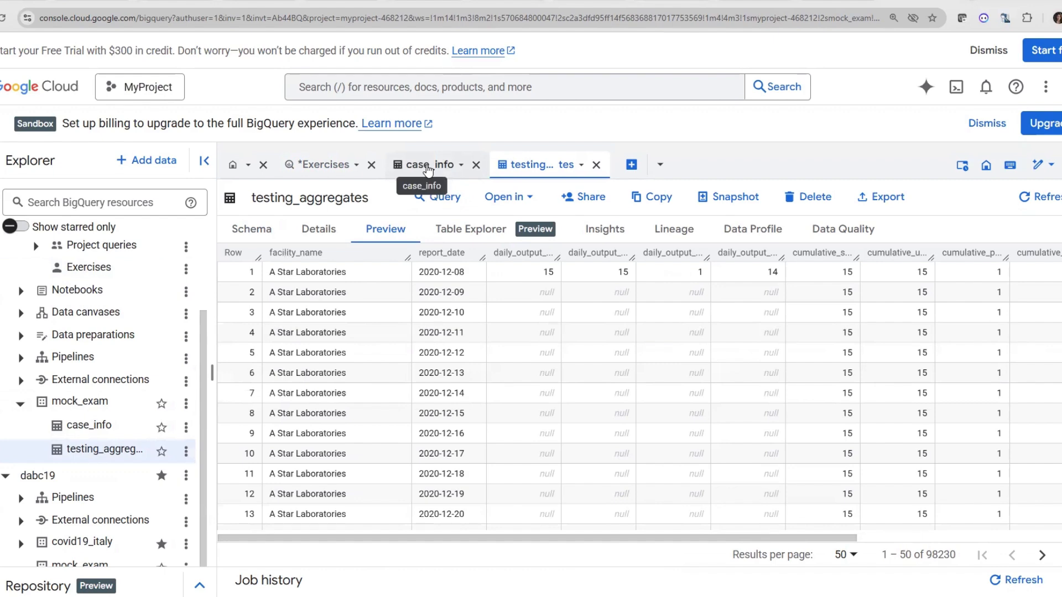
# Check the case_info and testing_aggregates previews once more, and return to the Exercises query with its editor area enlarged
pyautogui.click(428, 168)
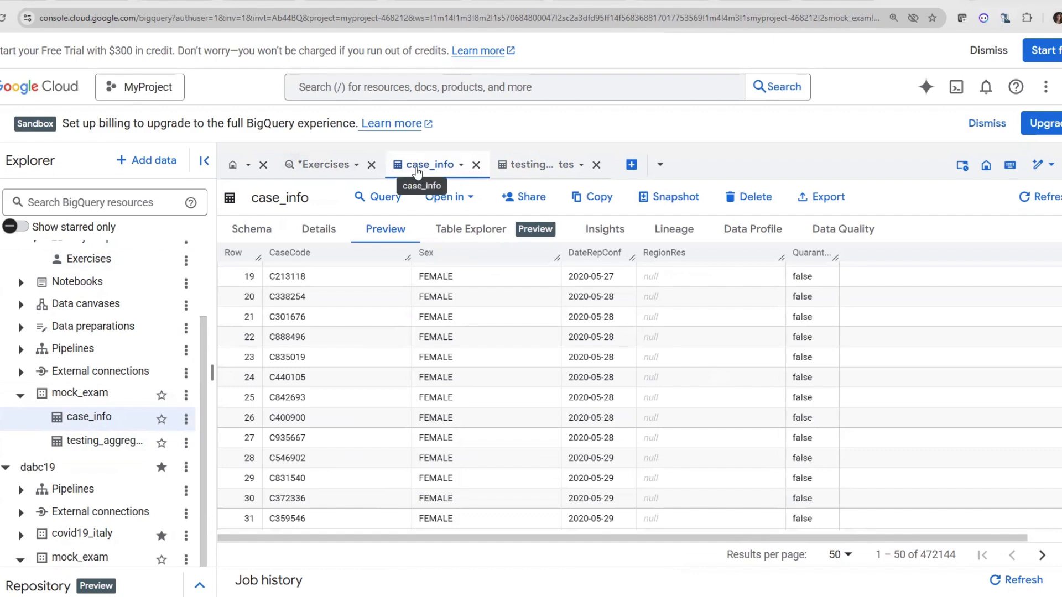
pyautogui.click(561, 168)
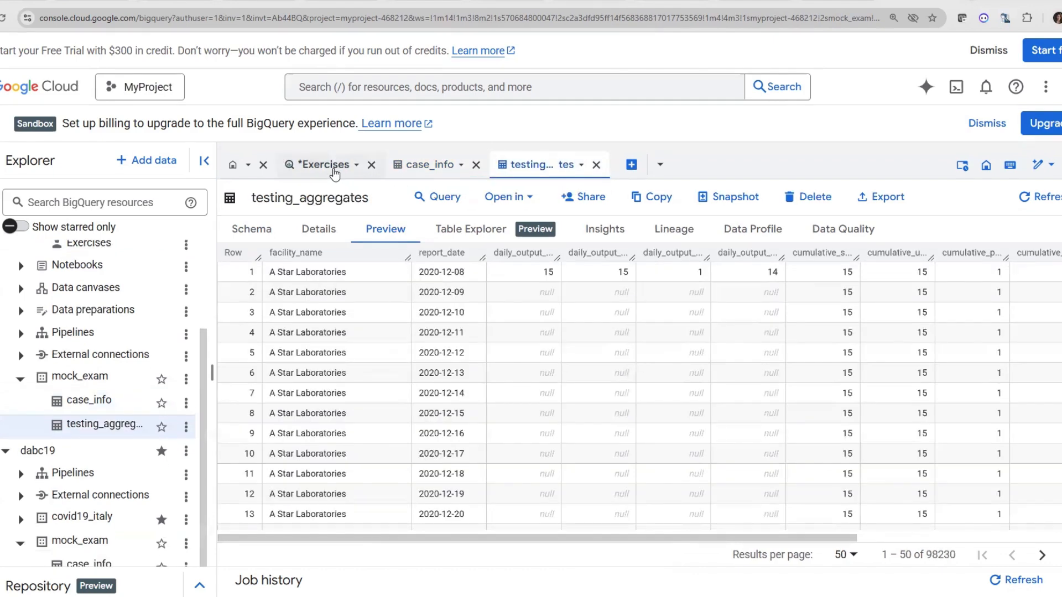
pyautogui.click(333, 170)
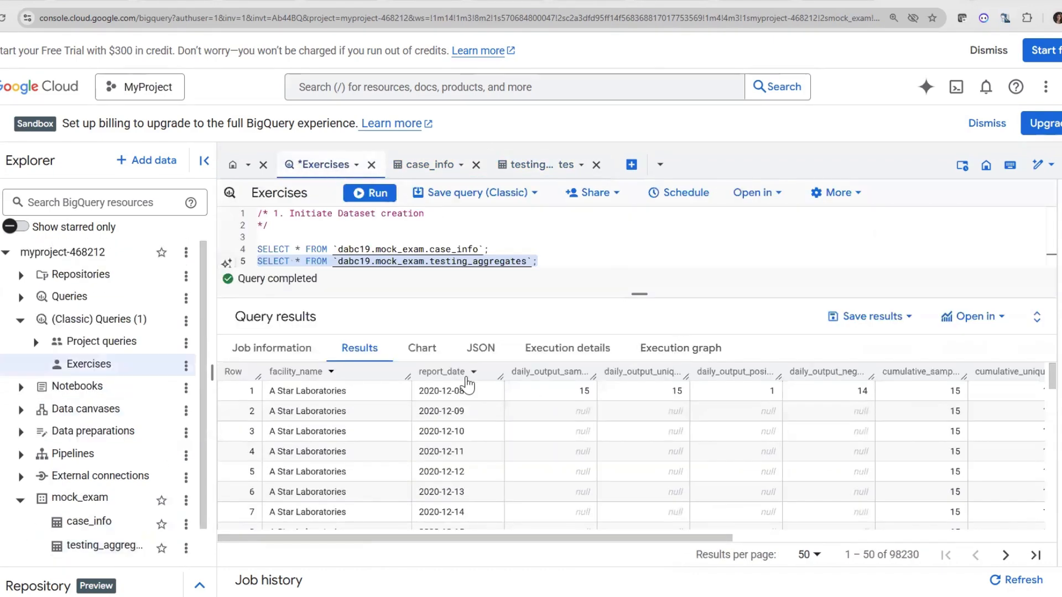
pyautogui.moveTo(640, 295); pyautogui.dragTo(645, 547)
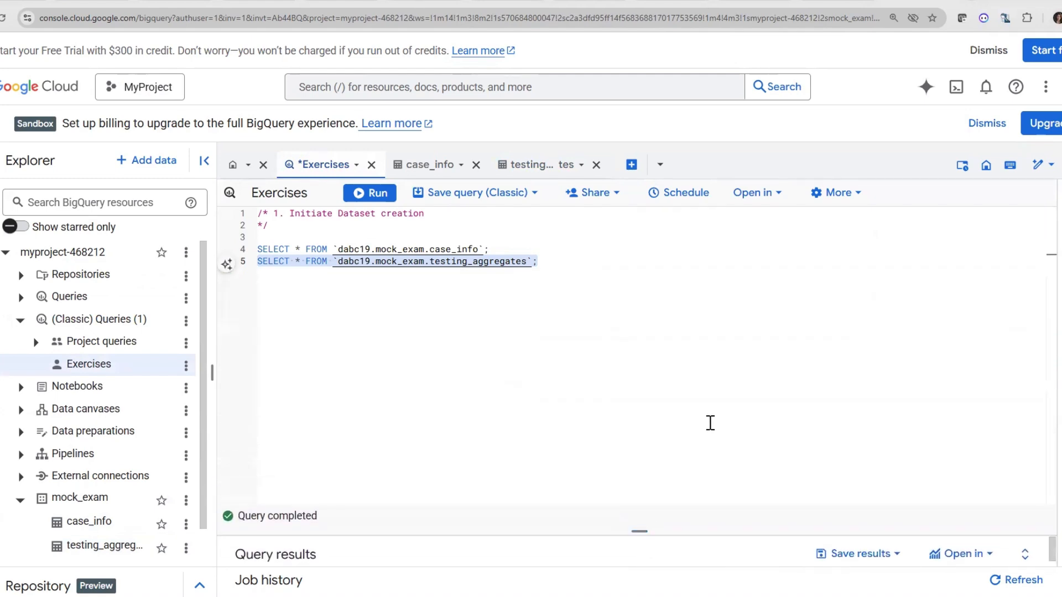